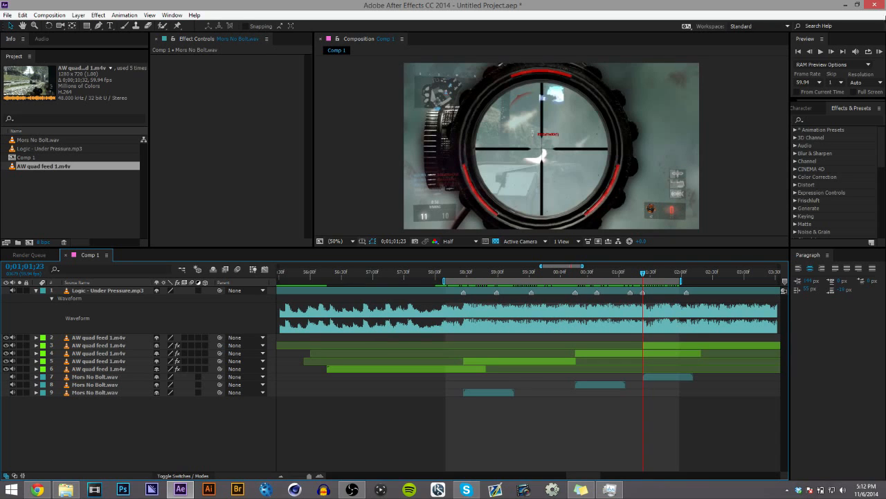
# Preview the existing edit and delete layers 3 to 9, the four AW quad feed 1.m4v clips and the three Mors No Bolt.wav sounds
pyautogui.click(880, 52)
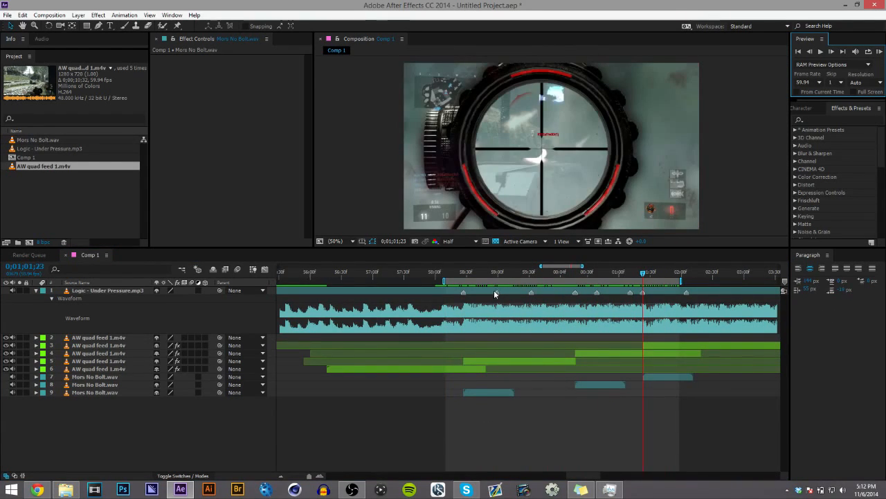
pyautogui.moveTo(484, 272); pyautogui.dragTo(521, 272)
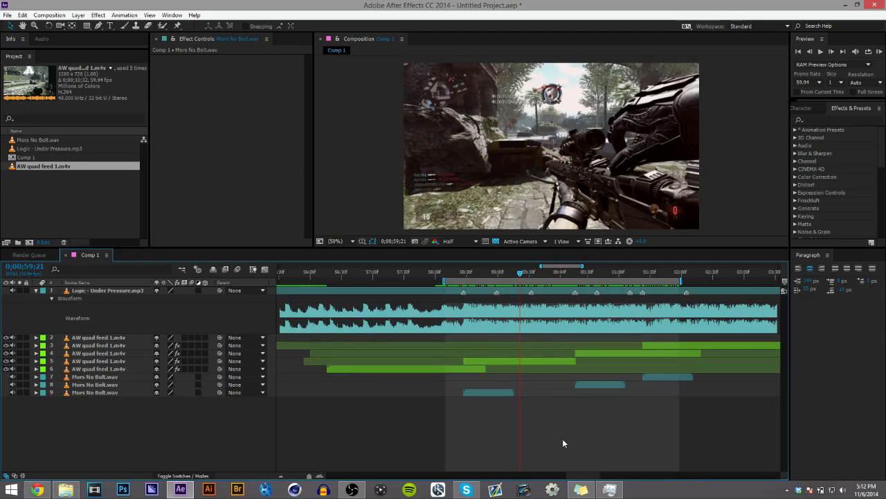
pyautogui.click(678, 346)
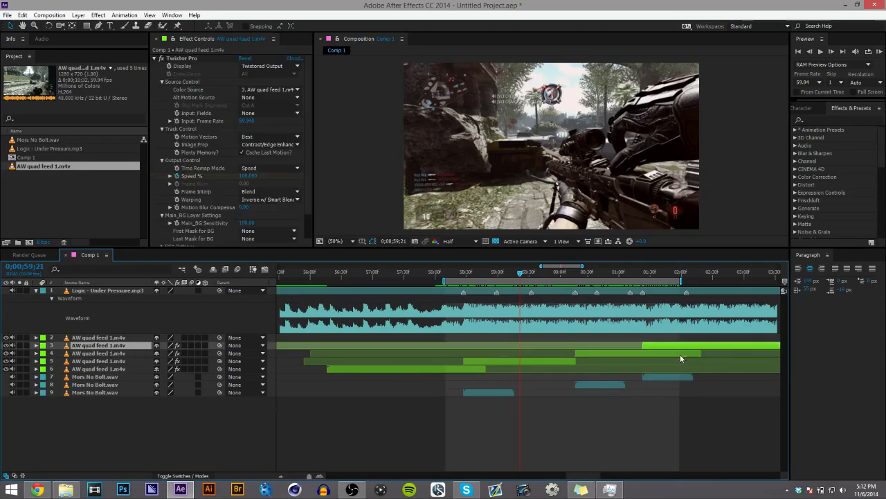
pyautogui.keyDown('shift'); pyautogui.click(497, 392); pyautogui.keyUp('shift')
pyautogui.press('Delete')
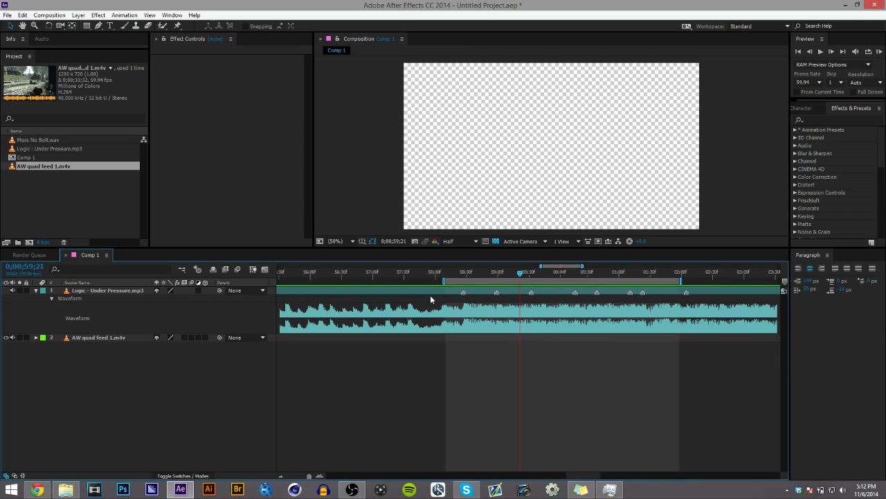
# Set the playhead to the first music marker at 0;00;58;28 and add AW quad feed 1.m4v as the bottom layer
pyautogui.click(464, 274)
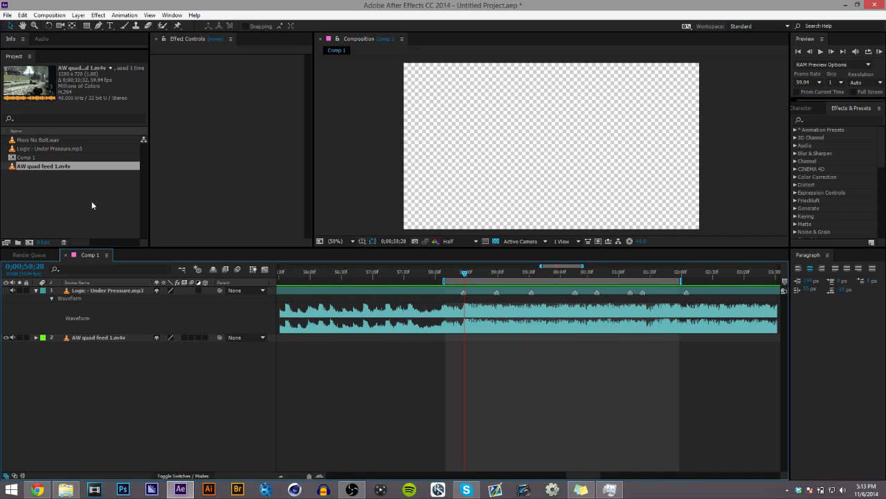
pyautogui.moveTo(59, 143); pyautogui.dragTo(302, 354)
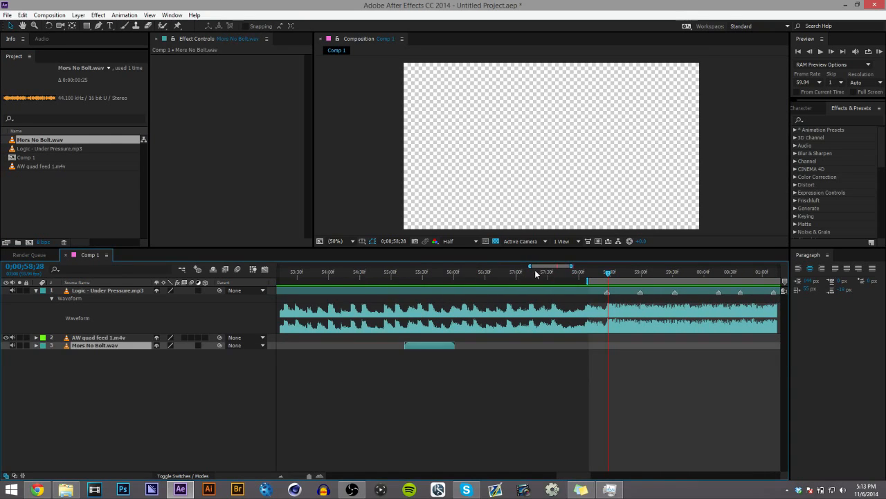
pyautogui.press('Delete')
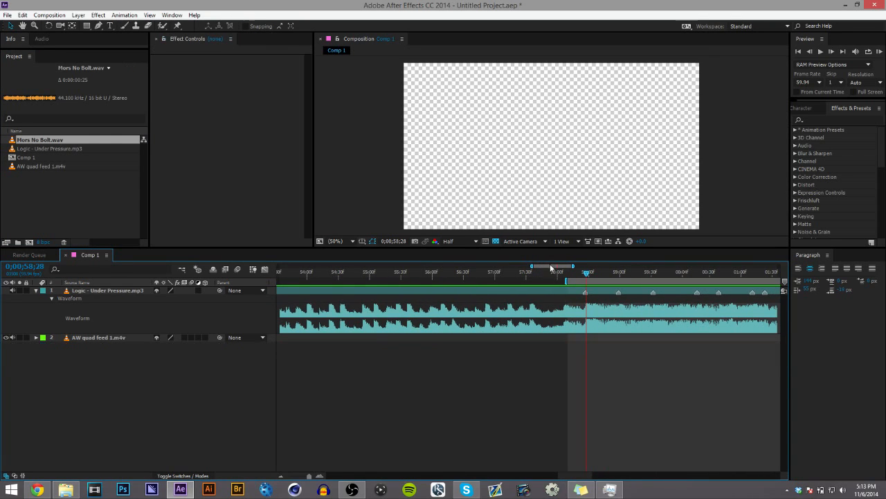
pyautogui.moveTo(547, 268); pyautogui.dragTo(556, 265)
pyautogui.click(37, 166)
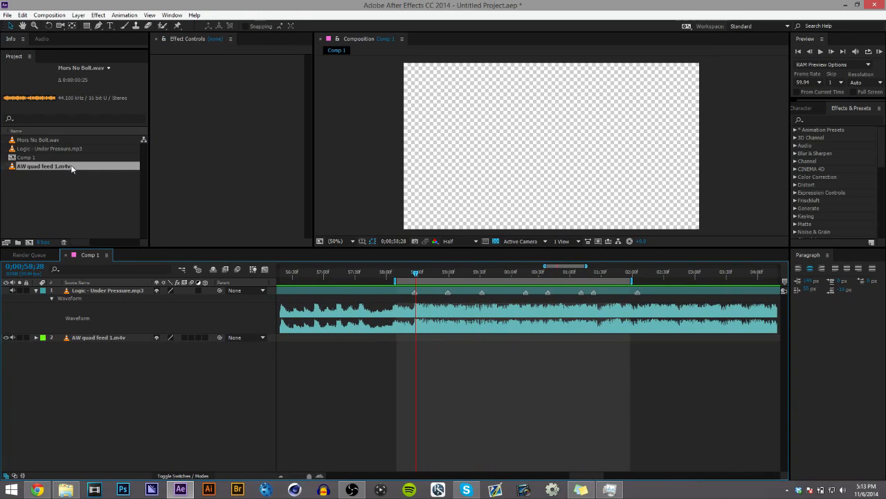
pyautogui.moveTo(37, 164); pyautogui.dragTo(396, 348)
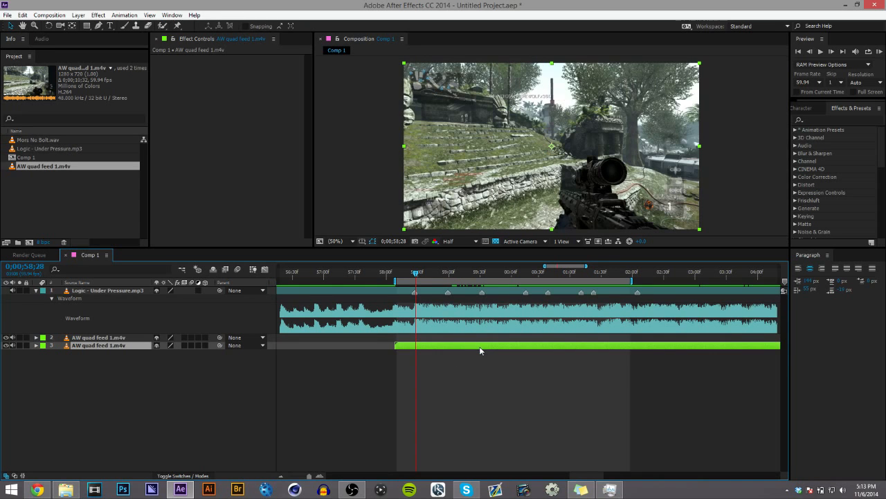
# Slide the new gameplay clip earlier so its first shot falls on the playhead at 0;00;58;28, and split it there
pyautogui.moveTo(495, 348); pyautogui.dragTo(381, 349)
pyautogui.moveTo(485, 348); pyautogui.dragTo(460, 350)
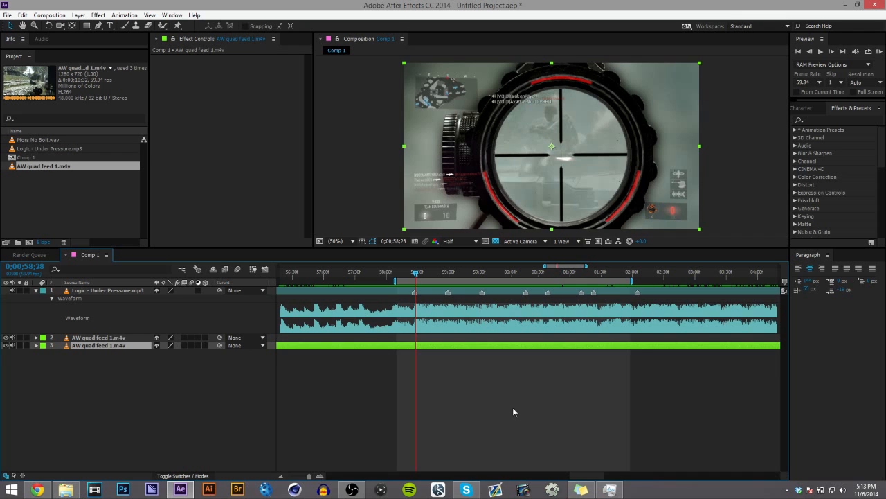
pyautogui.hotkey('ctrl', 'shift', 'd')
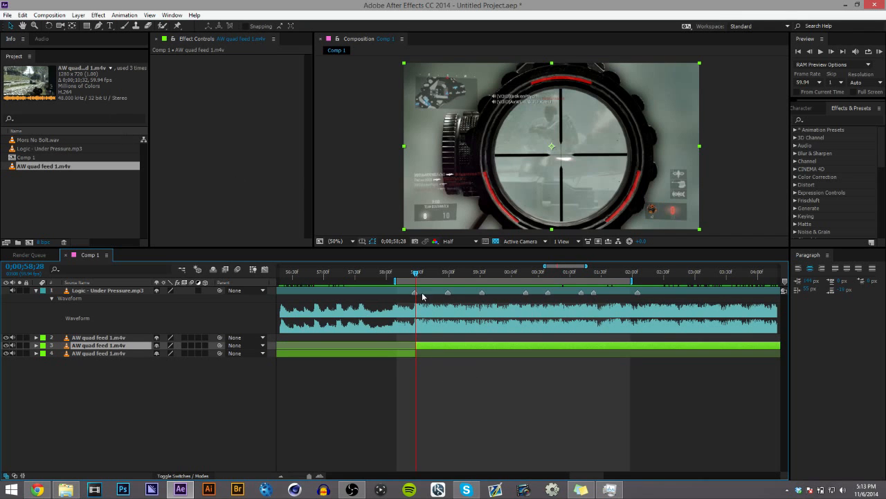
# Check the Create Split Layers Above Original Layer option in the General preferences
pyautogui.click(22, 14)
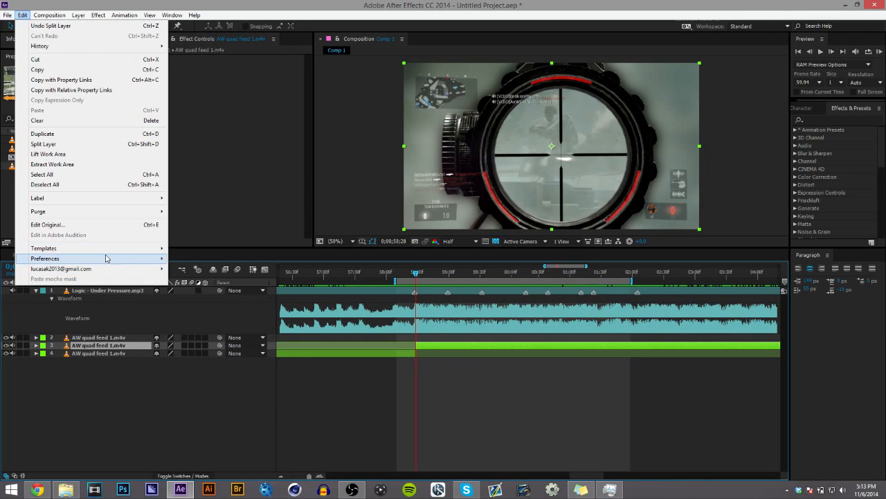
pyautogui.moveTo(107, 259)
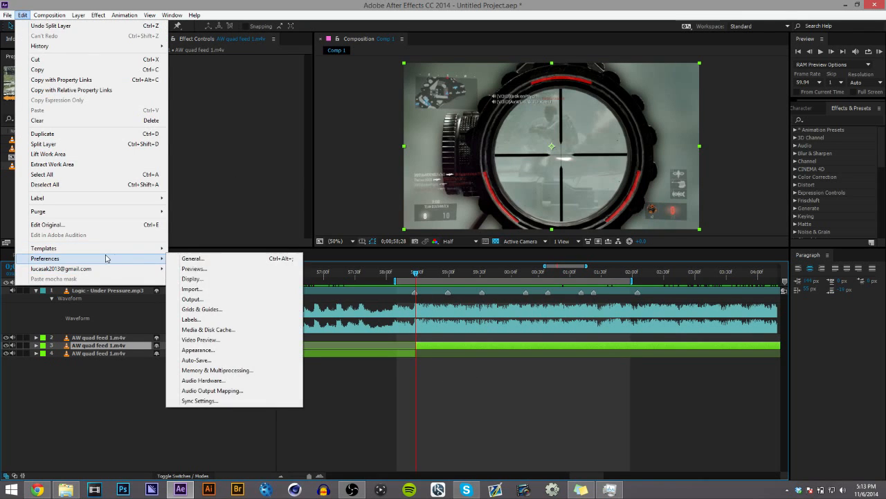
pyautogui.click(215, 260)
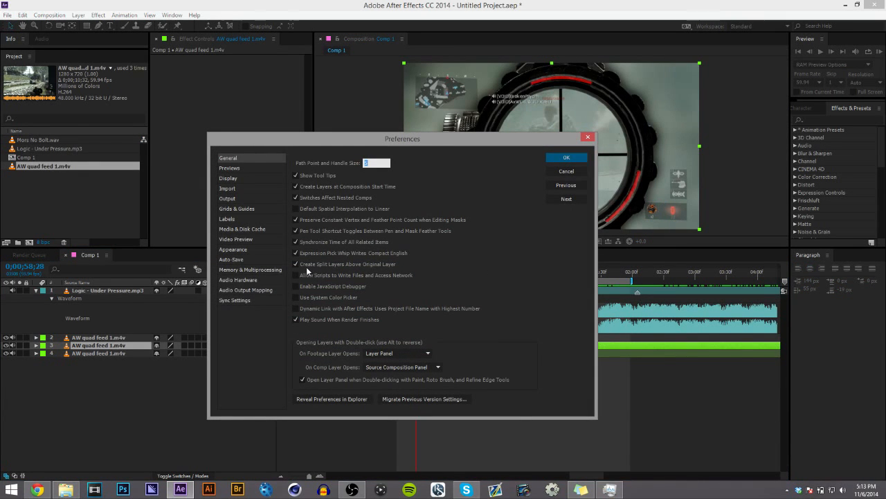
pyautogui.click(569, 162)
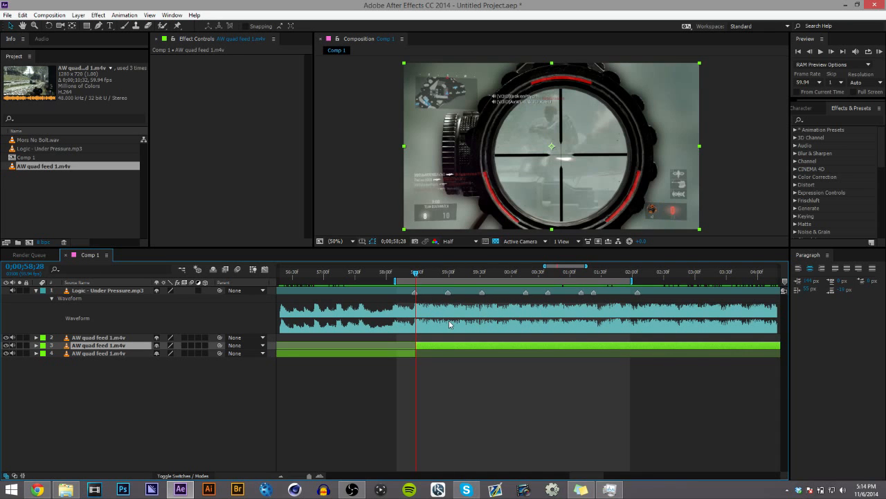
# Split the remaining gameplay clip at its second shot and again at the third shot, at 0;01;02;16
pyautogui.moveTo(417, 275); pyautogui.dragTo(649, 269)
pyautogui.hotkey('ctrl', 'shift', 'd')
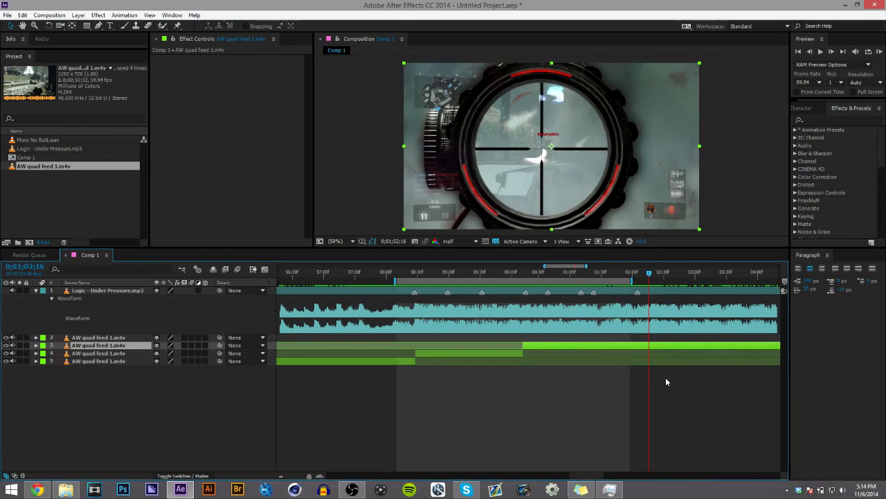
pyautogui.hotkey('ctrl', 'shift', 'd')
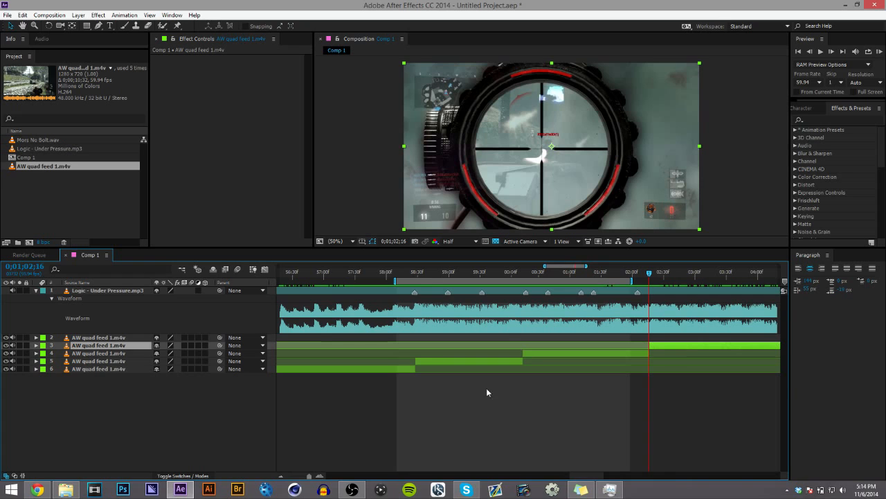
# Align the start of the layer 5 gameplay segment with the first music marker at 0;00;58;27
pyautogui.click(415, 273)
pyautogui.moveTo(415, 275); pyautogui.dragTo(415, 274)
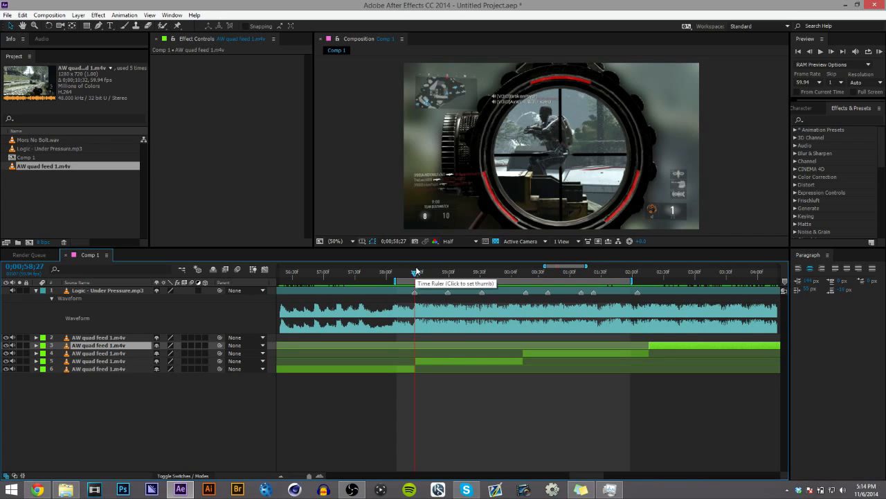
pyautogui.click(456, 360)
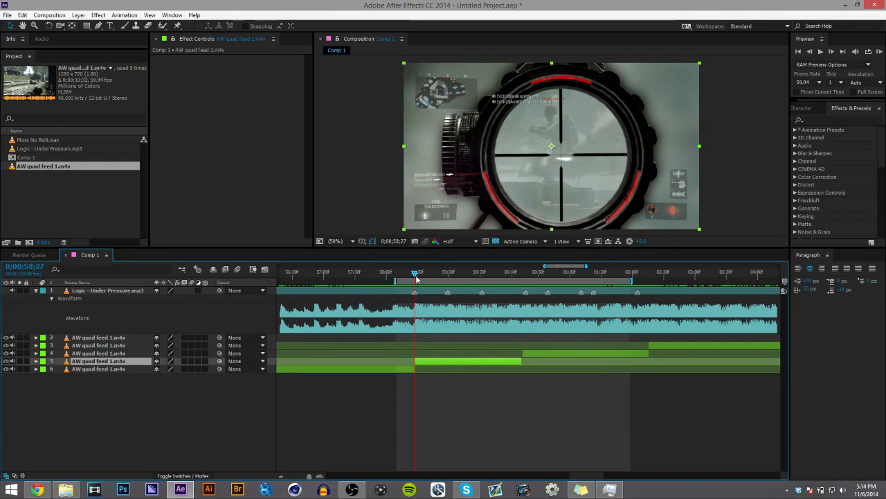
pyautogui.press(']')
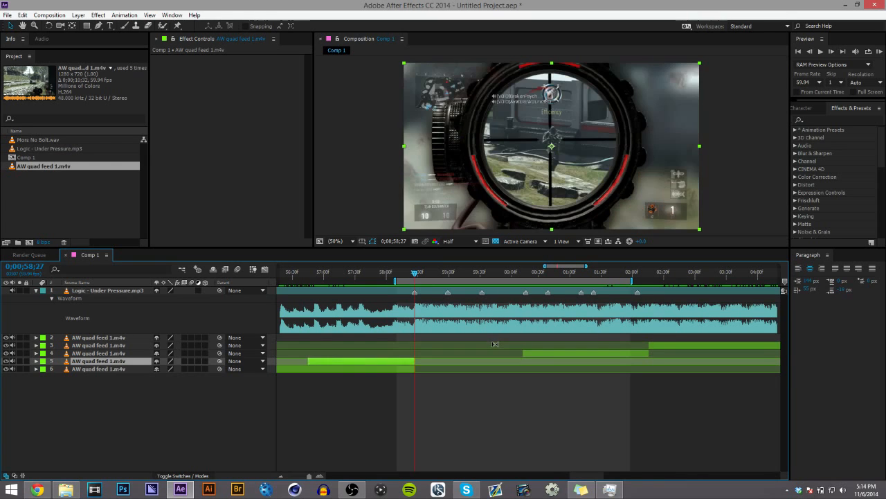
pyautogui.press('[')
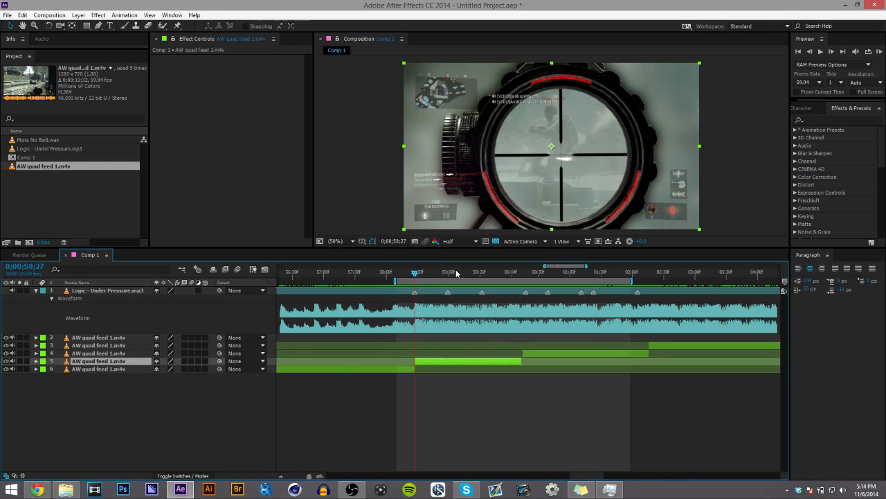
# Move the layer 4 segment to start on the music marker at 0;01;00;18 and extend layer 5's end to meet it
pyautogui.moveTo(456, 274); pyautogui.dragTo(526, 272)
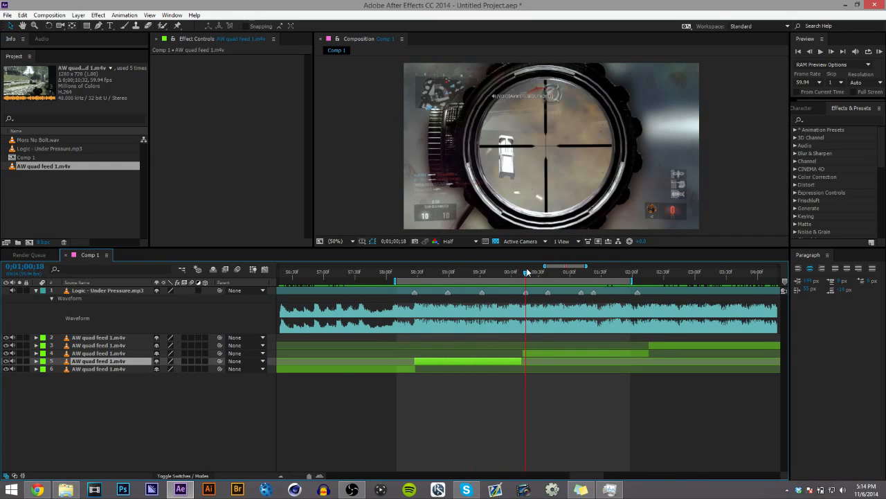
pyautogui.click(535, 351)
pyautogui.press('[')
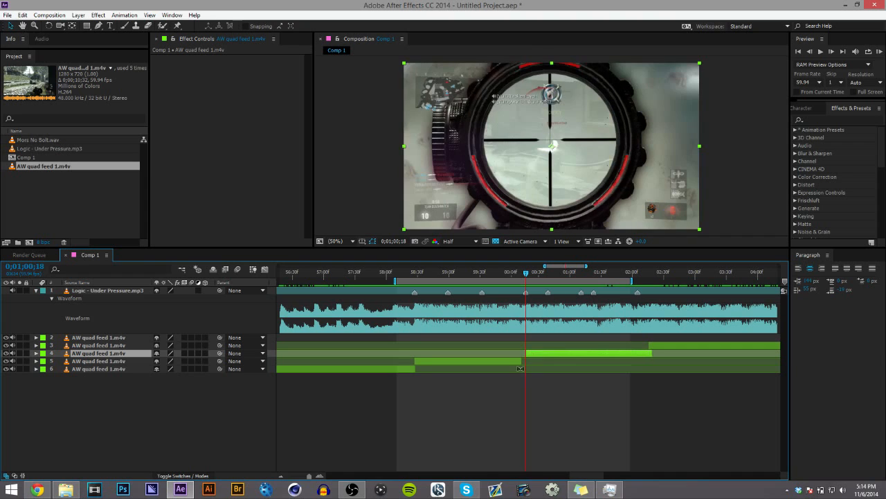
pyautogui.moveTo(521, 361); pyautogui.dragTo(526, 361)
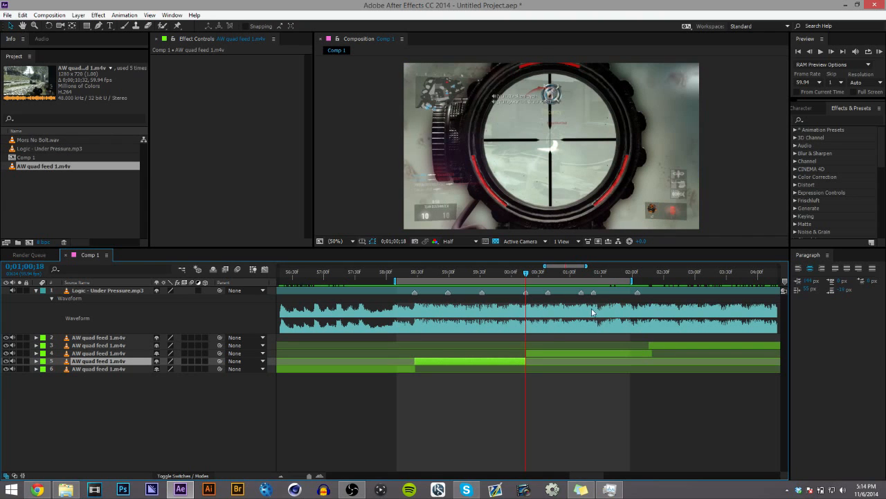
# Move the layer 3 gameplay segment so it starts on the music marker at 0;01;01;23
pyautogui.click(594, 273)
pyautogui.click(678, 344)
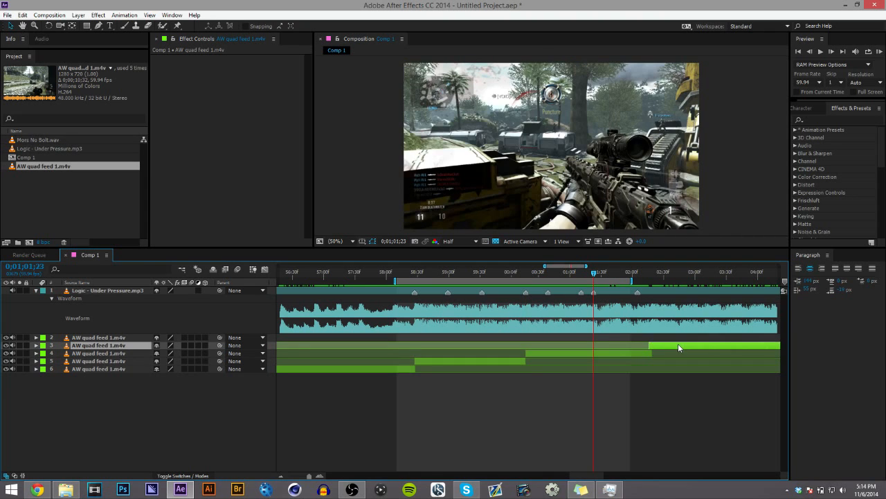
pyautogui.press('[')
pyautogui.click(608, 404)
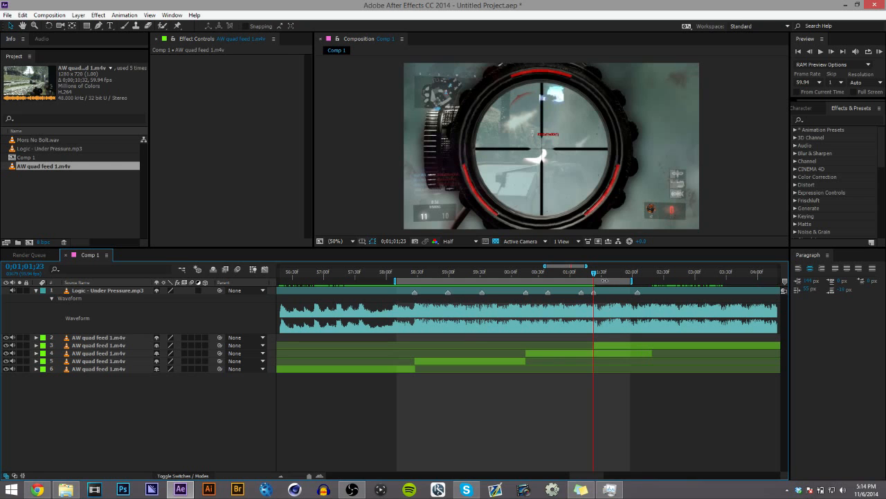
# Trim the end of the layer 4 gameplay segment to 0;01;01;33
pyautogui.click(603, 274)
pyautogui.click(604, 352)
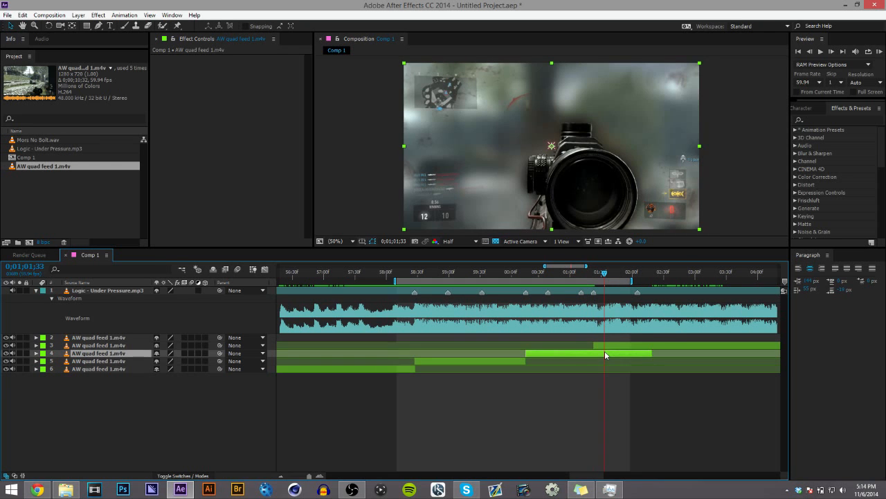
pyautogui.hotkey('alt', ']')
pyautogui.click(387, 394)
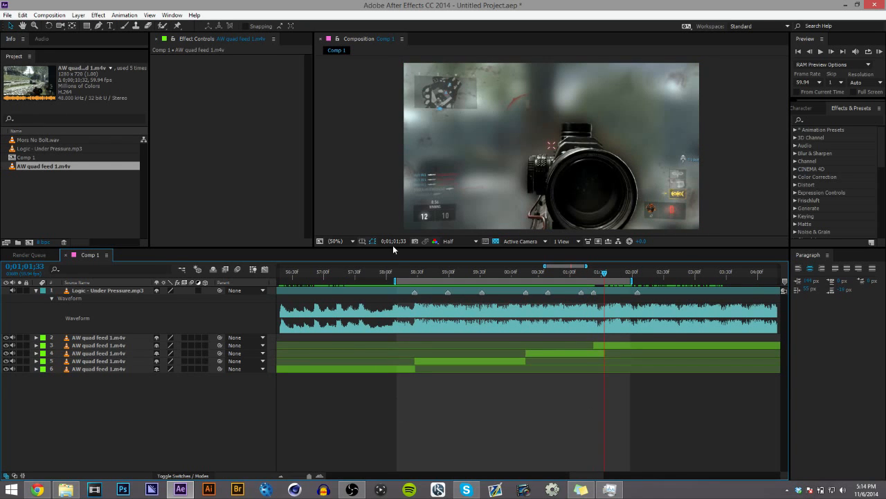
# Find Twixtor Pro among the effects and apply it to the layer 6 gameplay clip, with the playhead at 0;00;57;42
pyautogui.moveTo(385, 276); pyautogui.dragTo(368, 273)
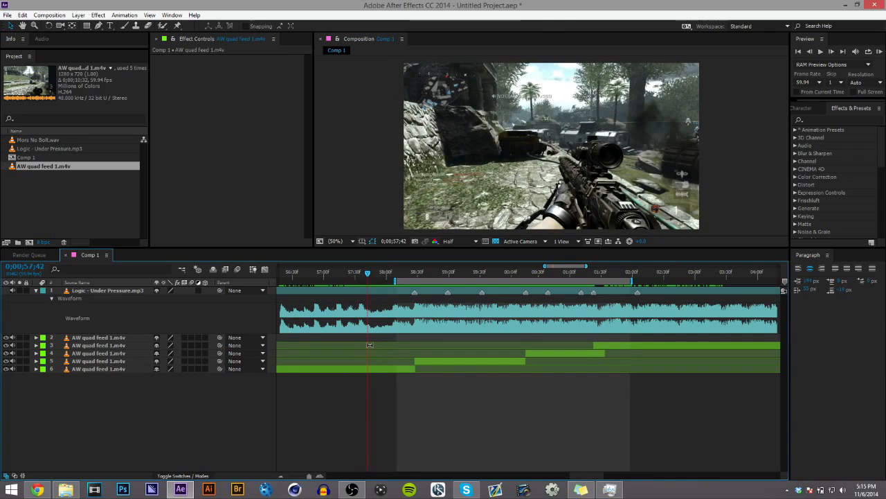
pyautogui.click(367, 370)
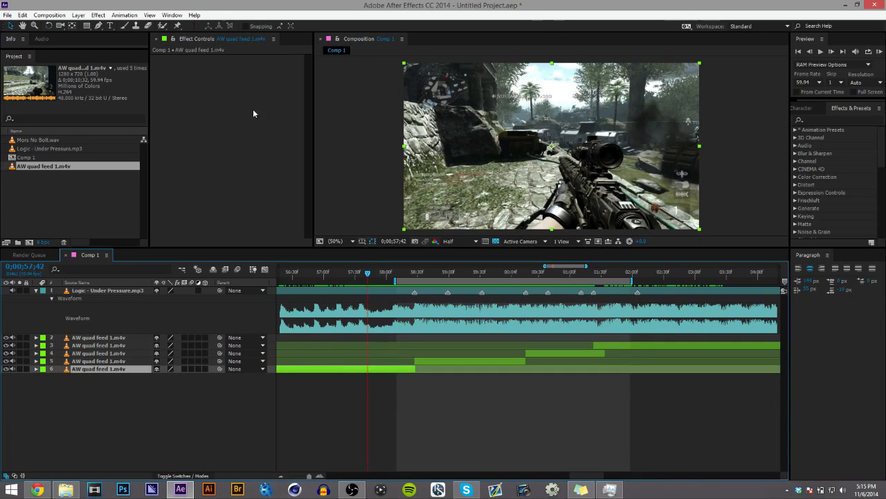
pyautogui.click(809, 120)
pyautogui.write('twixto')
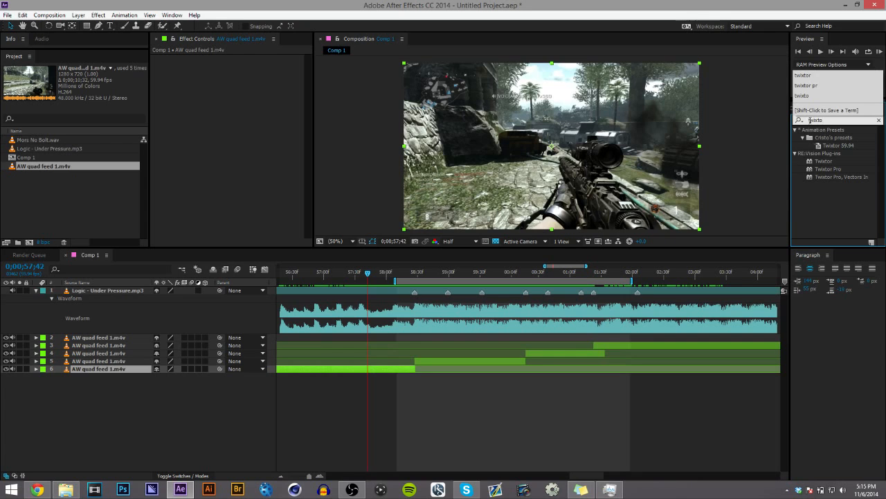
pyautogui.click(829, 169)
pyautogui.moveTo(828, 169); pyautogui.dragTo(384, 374)
# Set Twixtor Pro's input frame rate to 59.94, Image Prep to Contrast/Edge Enhance and Warping to Inverse w/ Smart Blend
pyautogui.click(247, 121)
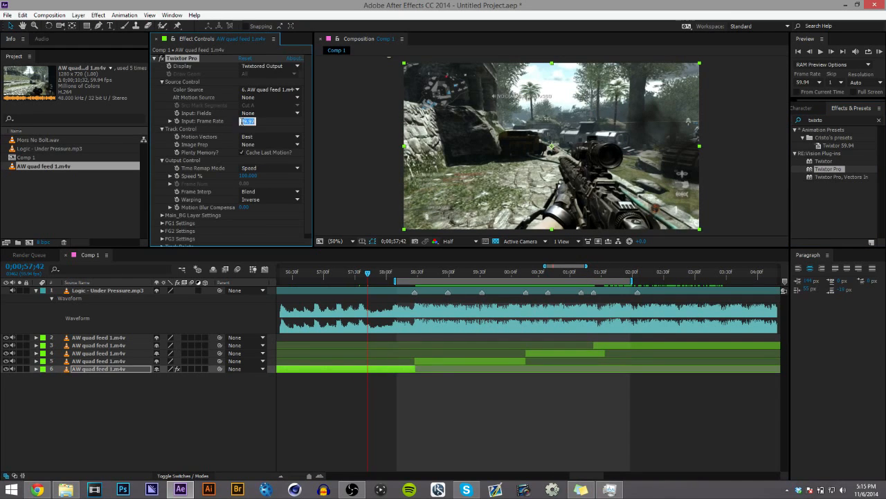
pyautogui.write('59.94')
pyautogui.press('Return')
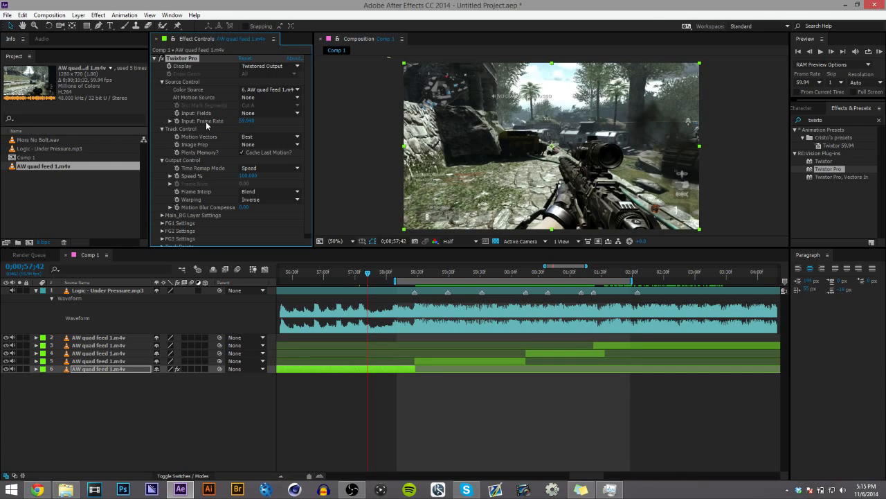
pyautogui.click(255, 146)
pyautogui.click(263, 165)
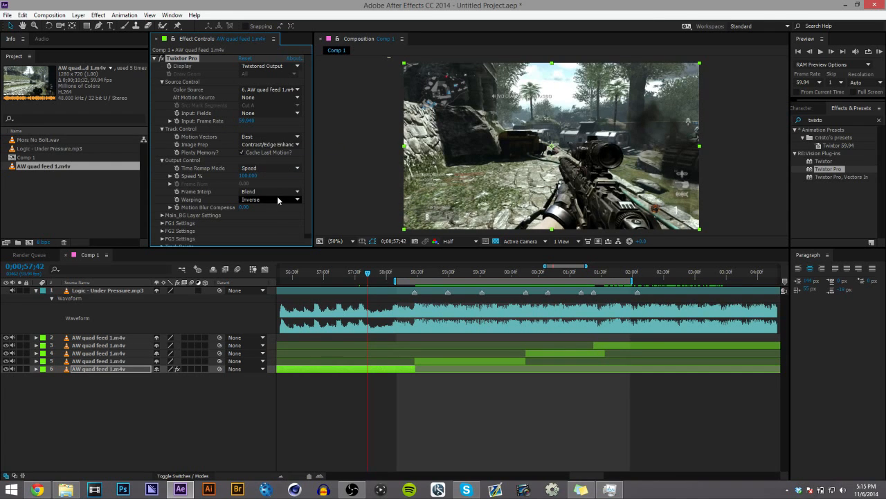
pyautogui.click(277, 199)
pyautogui.click(276, 221)
pyautogui.click(266, 145)
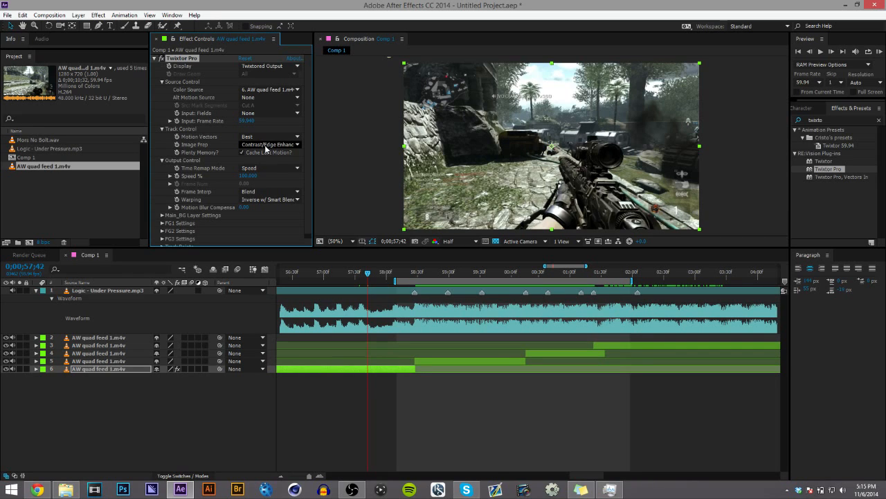
# Set the Main_BG Sensitivity of Twixtor Pro on the layer 6 clip to 100
pyautogui.click(278, 145)
pyautogui.click(278, 145)
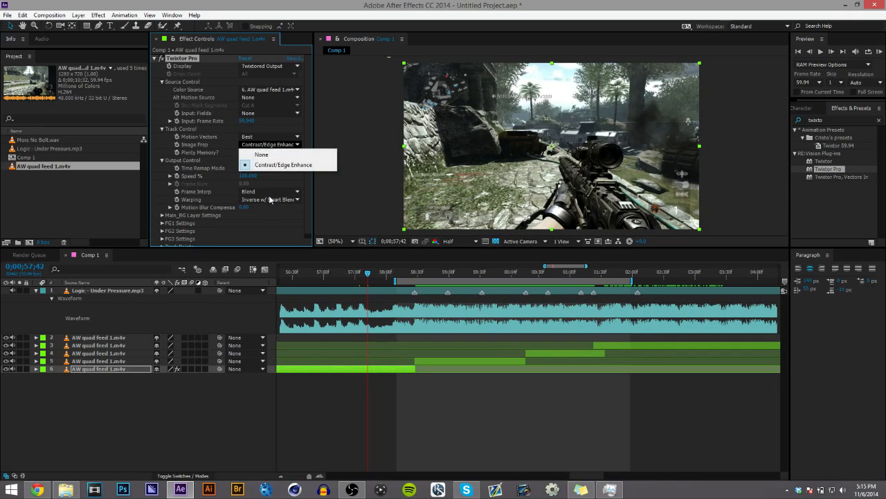
pyautogui.click(267, 217)
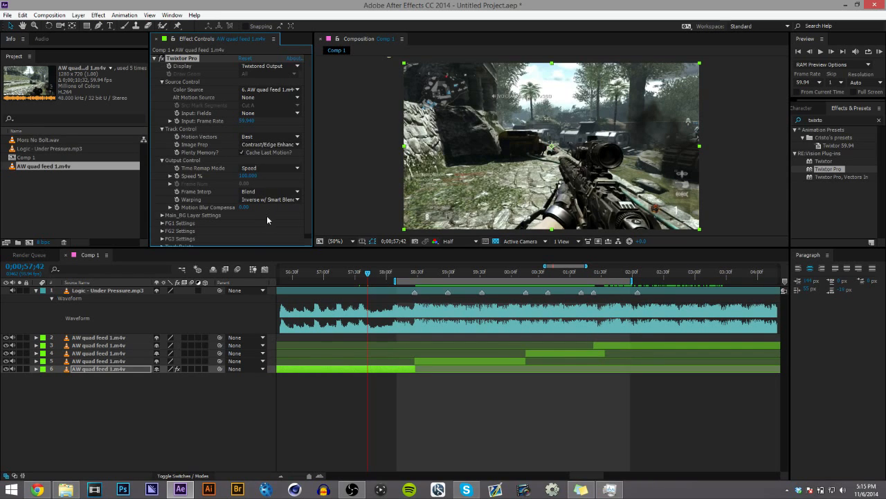
pyautogui.click(162, 215)
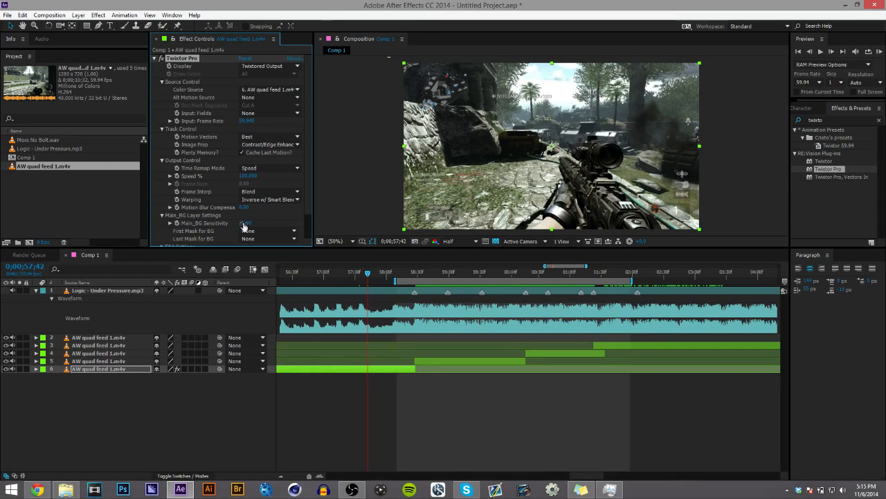
# Keyframe the layer 6 clip's Twixtor Speed % at 100 at 0;00;57;33 and at 20 at 0;00;57;37
pyautogui.click(364, 275)
pyautogui.moveTo(365, 277); pyautogui.dragTo(358, 277)
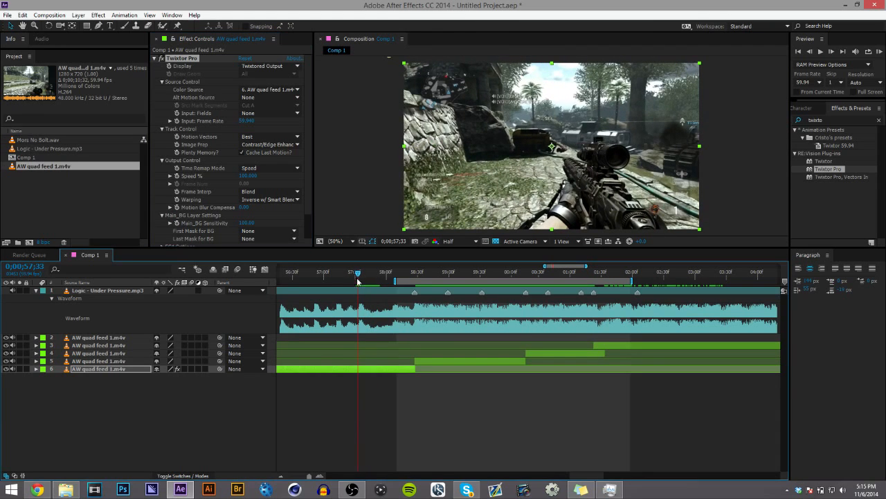
pyautogui.click(178, 176)
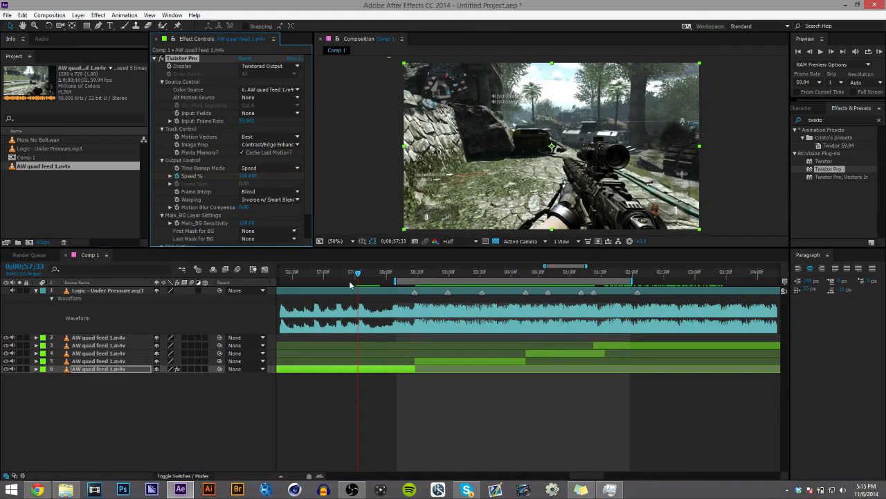
pyautogui.moveTo(358, 276); pyautogui.dragTo(362, 275)
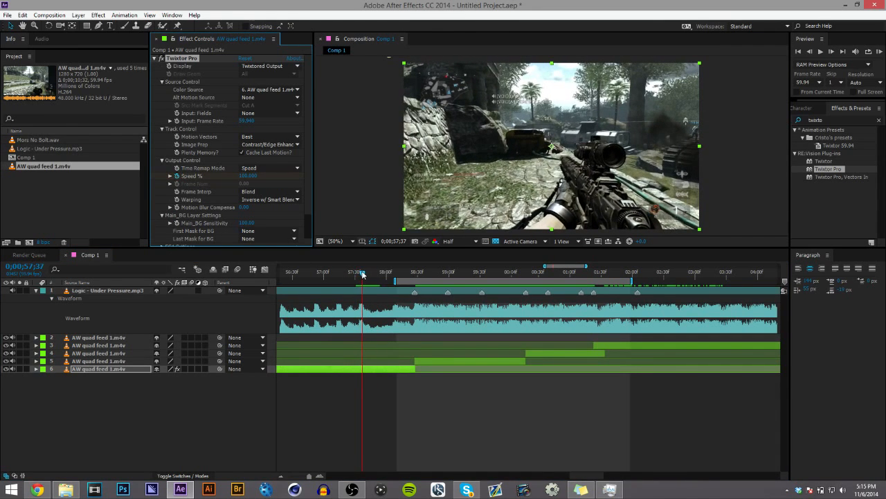
pyautogui.click(247, 176)
pyautogui.write('20')
pyautogui.press('Return')
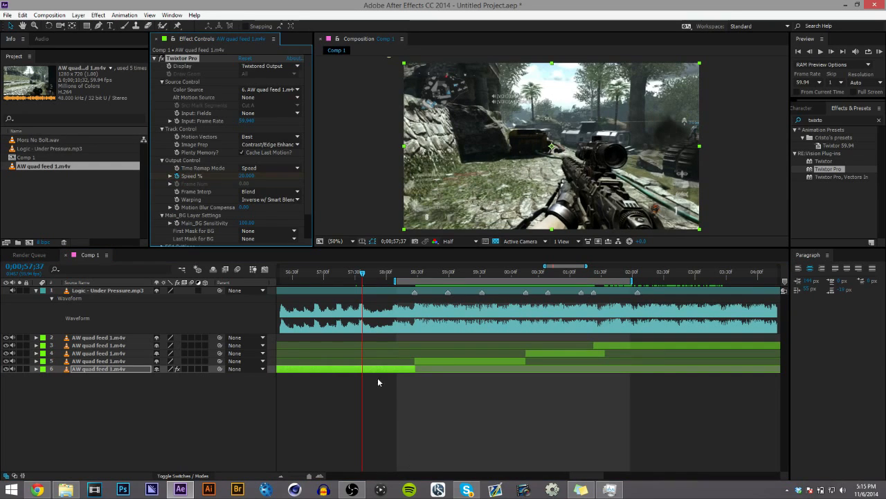
# Reveal the layer 6 keyframes, shift the clip about 15 frames later and keyframe its Speed % at 300 at 0;00;58;26
pyautogui.press('u')
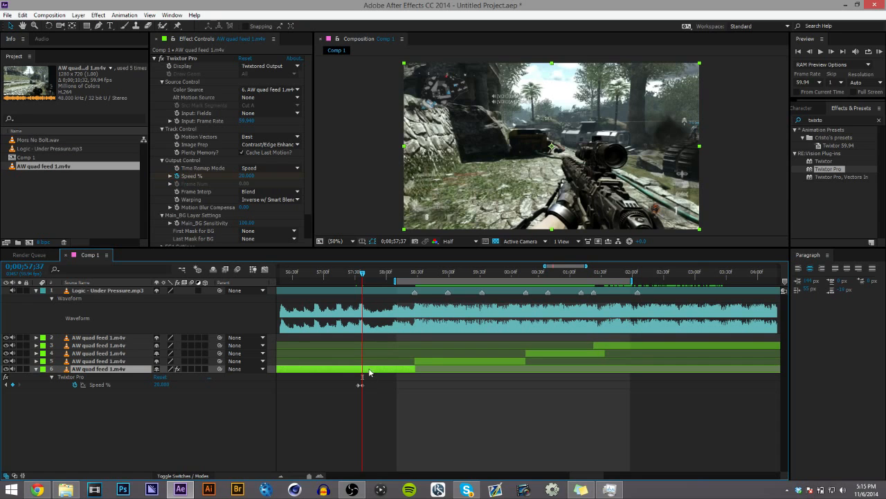
pyautogui.moveTo(369, 372); pyautogui.dragTo(384, 371)
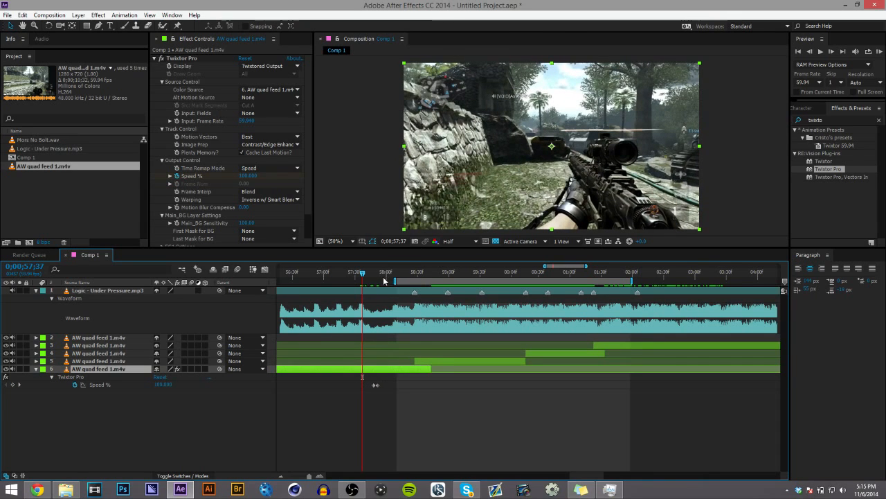
pyautogui.moveTo(384, 280); pyautogui.dragTo(410, 274)
pyautogui.click(809, 52)
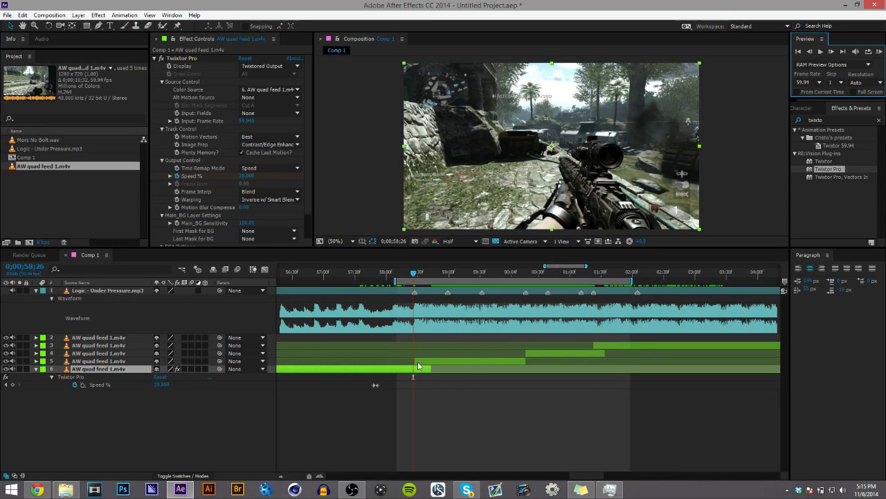
pyautogui.click(243, 176)
pyautogui.write('300')
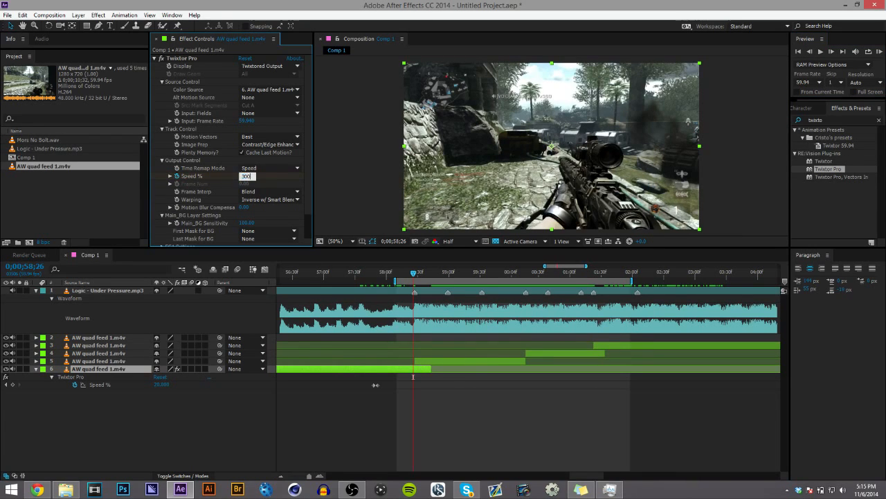
pyautogui.press('Return')
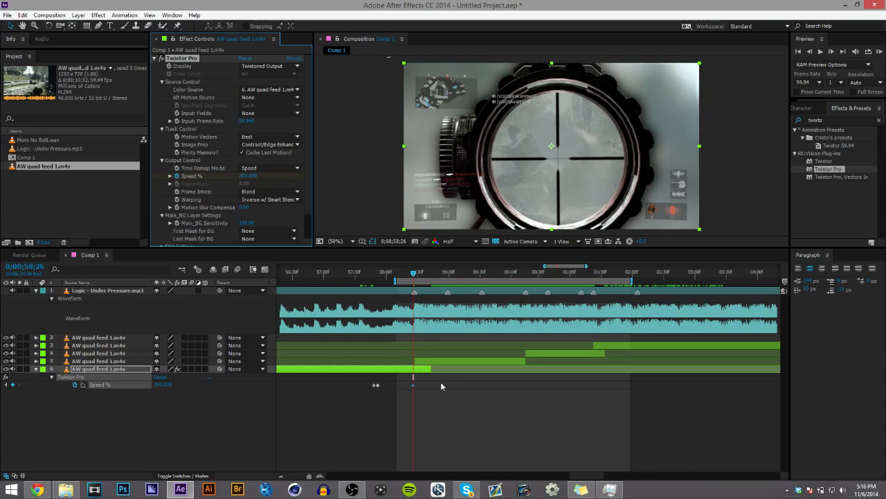
# Apply Easy Ease to the last two Speed % keyframes of the layer 6 clip
pyautogui.moveTo(444, 407); pyautogui.dragTo(374, 378)
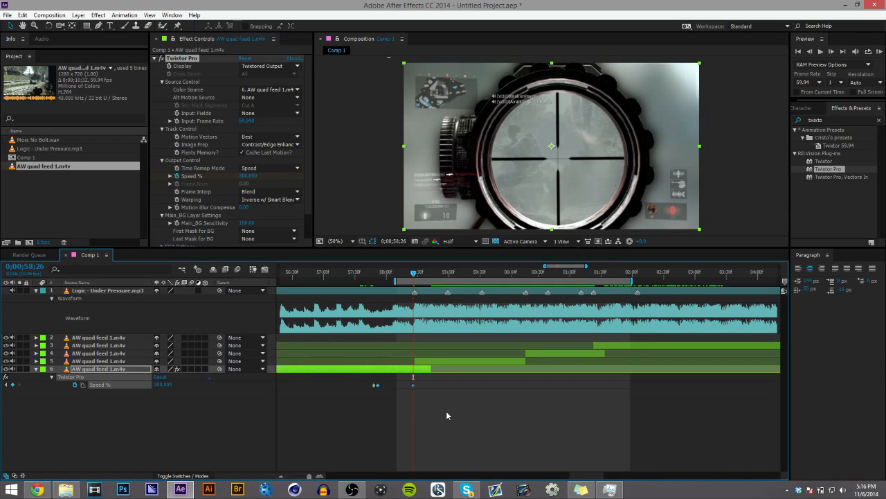
pyautogui.click(436, 414)
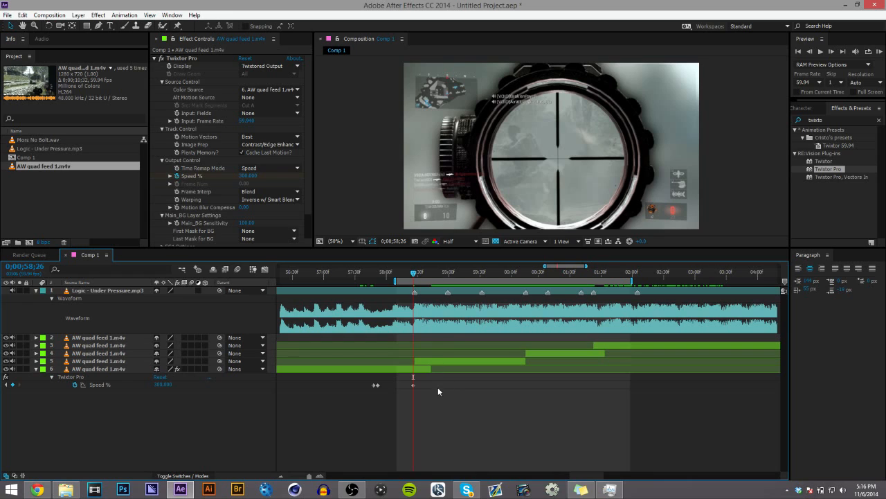
pyautogui.moveTo(423, 378); pyautogui.dragTo(377, 401)
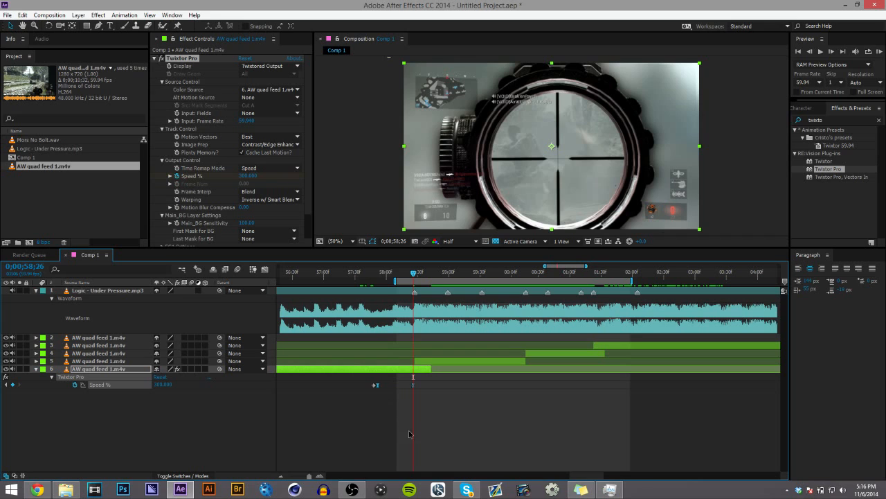
pyautogui.press('F9')
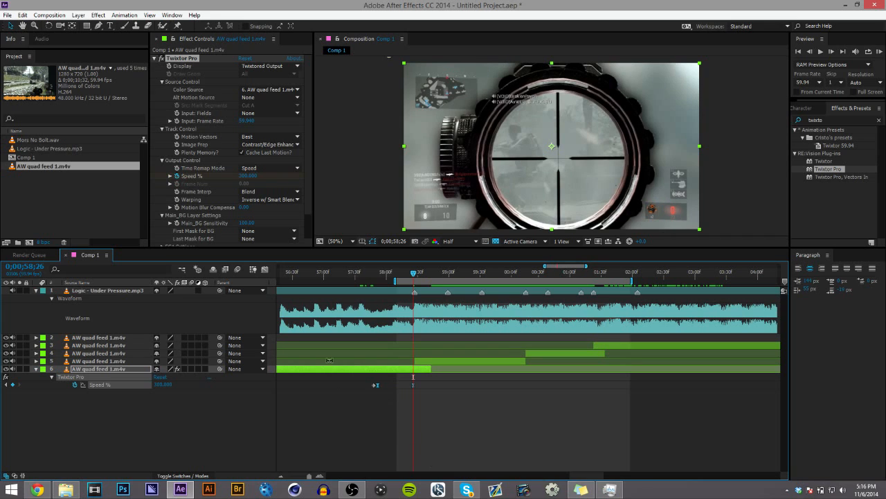
# Reshape layer 6's Speed % curve in the graph editor, pulling the 300 keyframe's incoming handle nearly vertical so the speed climbs sharply at the end
pyautogui.click(267, 268)
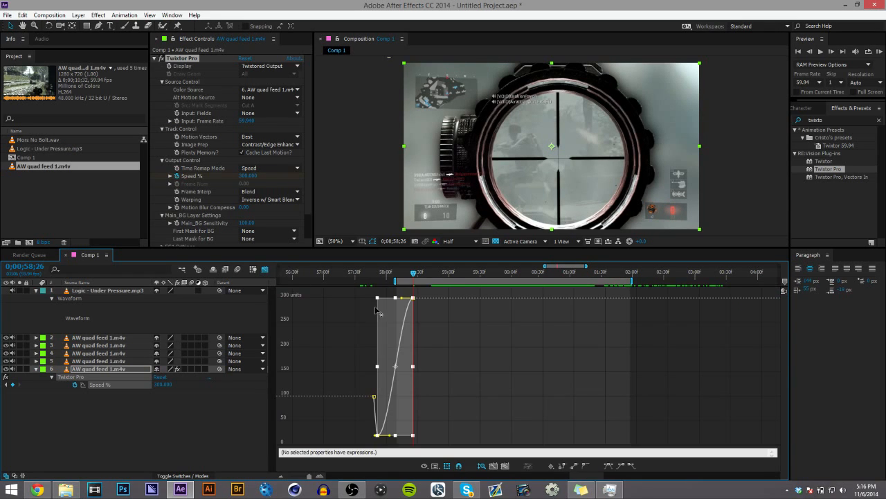
pyautogui.click(418, 331)
pyautogui.click(321, 476)
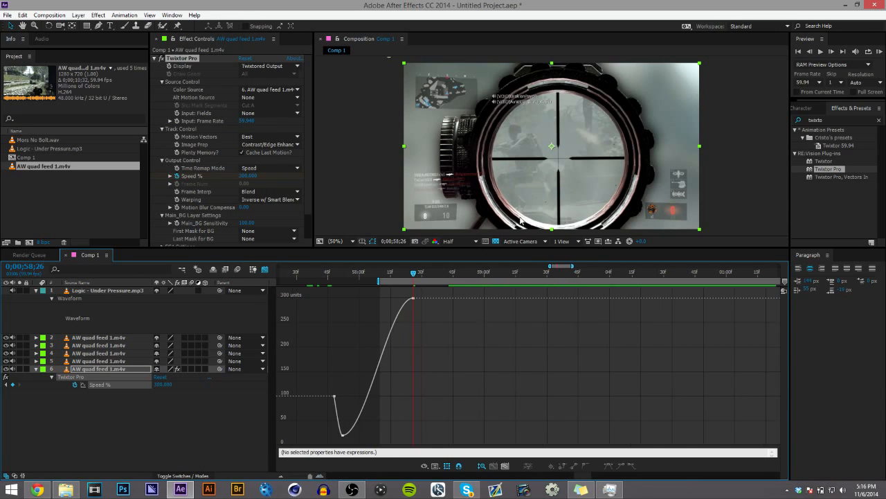
pyautogui.moveTo(566, 268); pyautogui.dragTo(564, 268)
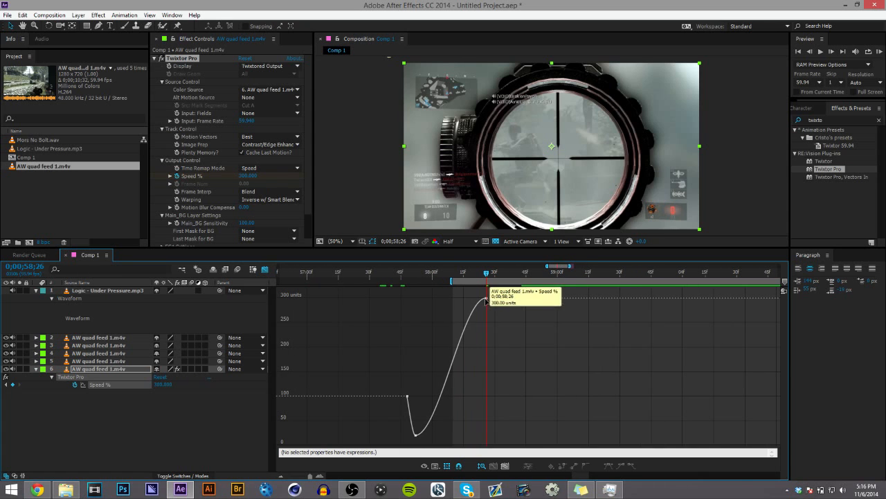
pyautogui.click(487, 299)
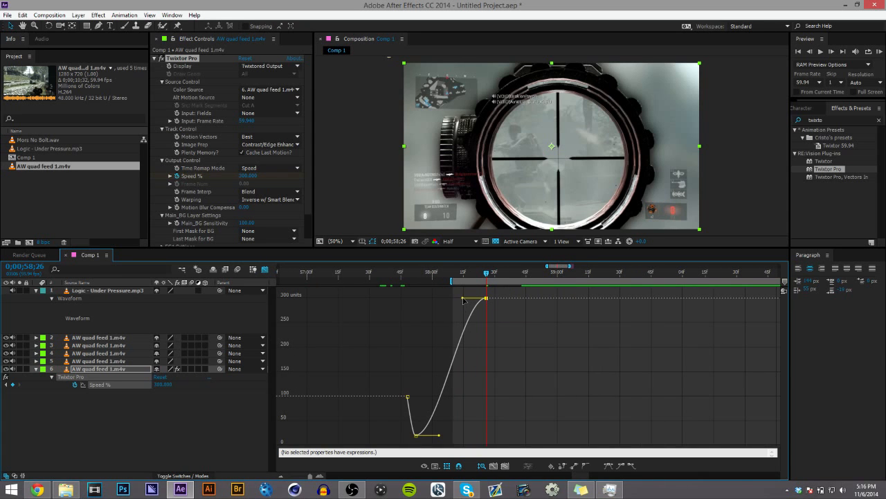
pyautogui.moveTo(463, 299); pyautogui.dragTo(510, 413)
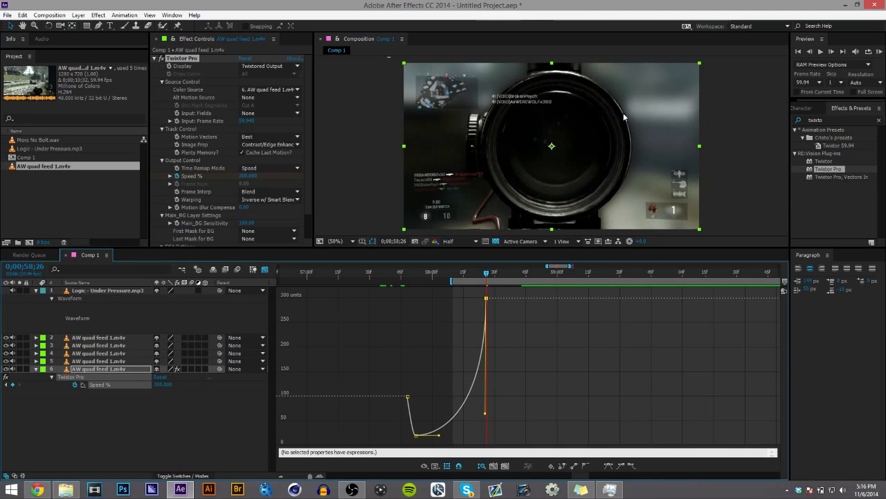
pyautogui.click(265, 269)
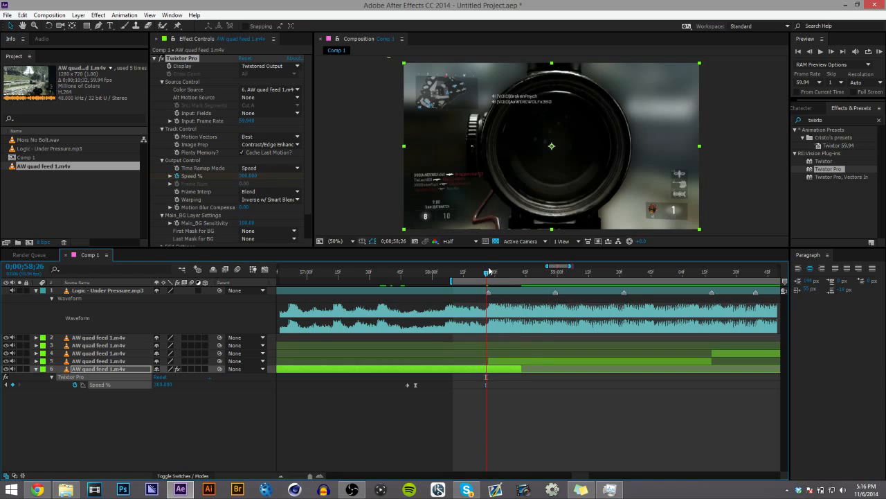
# Apply Twixtor Pro to the layer 5 gameplay clip, with the playhead at the clip's start at 0;00;58;27
pyautogui.click(483, 273)
pyautogui.click(482, 273)
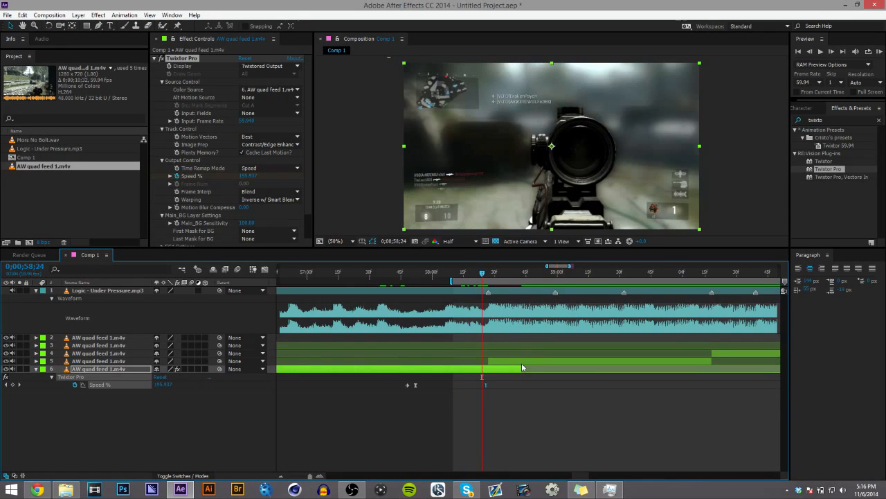
pyautogui.click(519, 361)
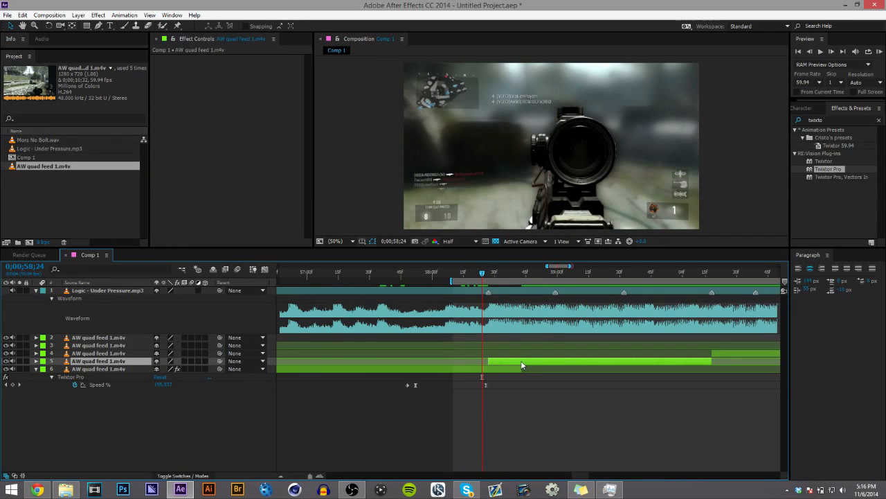
pyautogui.moveTo(482, 274); pyautogui.dragTo(487, 275)
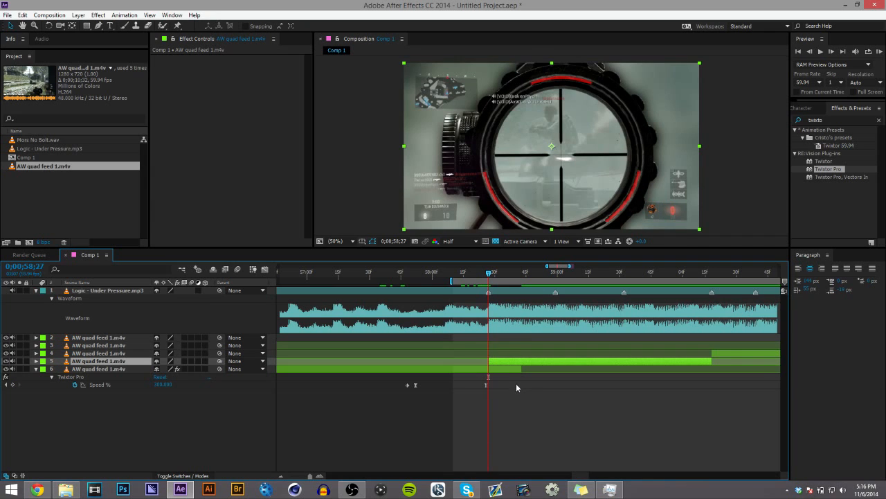
pyautogui.hotkey('ctrl', 'alt', 'shift', 'e')
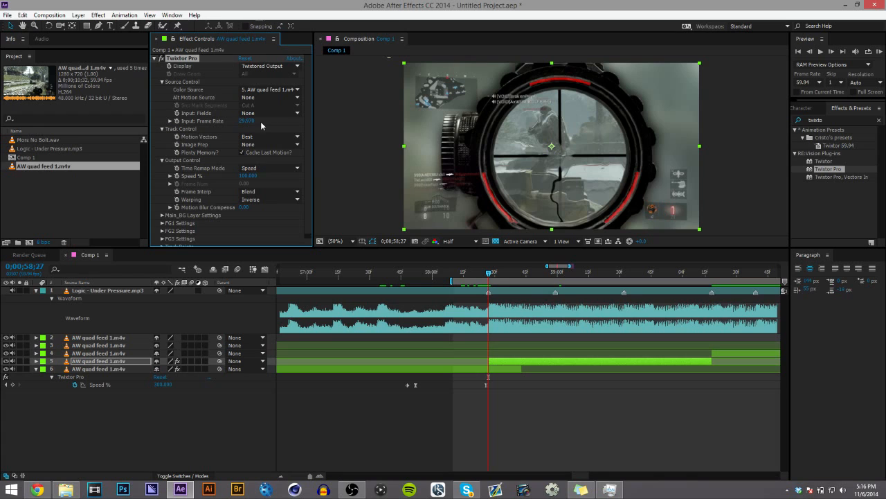
# Set layer 5's Twixtor Pro to input frame rate 59.94, Image Prep Contrast/Edge Enhance, Warping Inverse w/ Smart Blend and Main_BG Sensitivity 100
pyautogui.click(246, 121)
pyautogui.write('59.94')
pyautogui.press('Return')
pyautogui.click(256, 144)
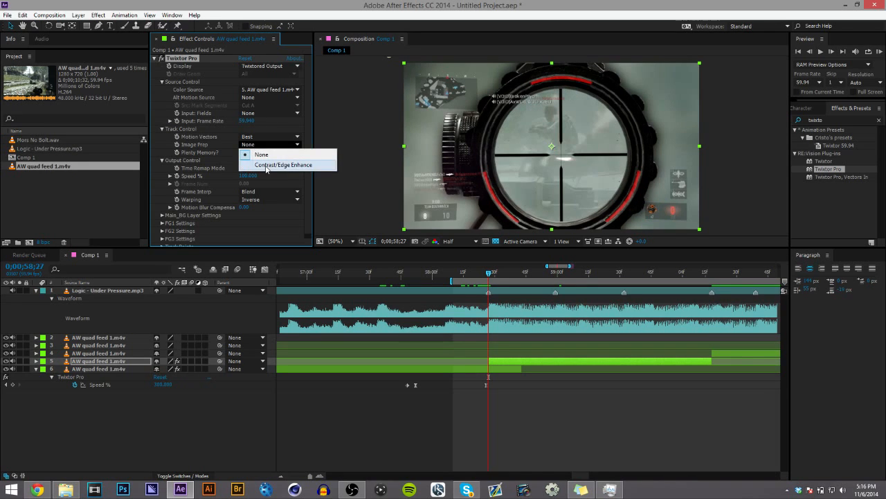
pyautogui.click(266, 165)
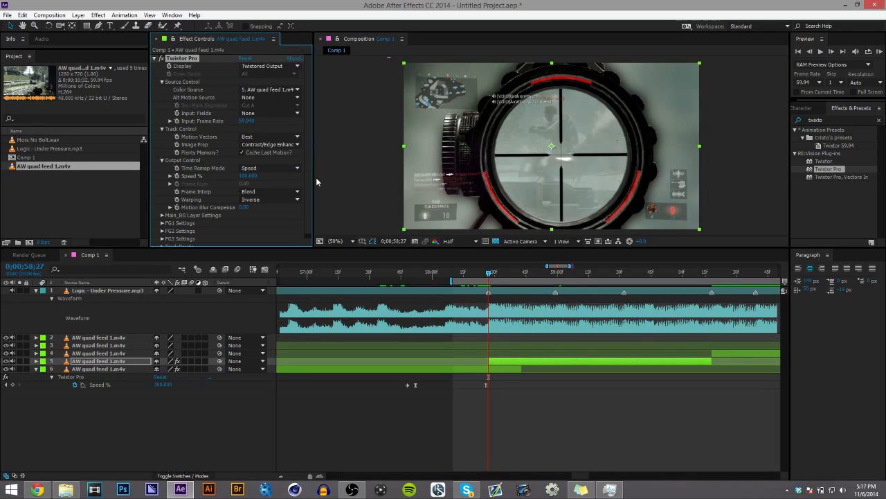
pyautogui.click(272, 200)
pyautogui.click(282, 219)
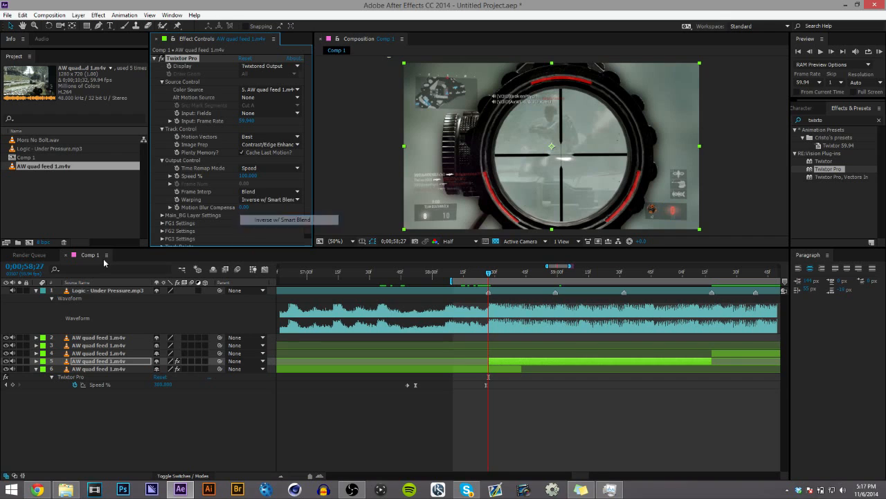
pyautogui.click(162, 215)
pyautogui.moveTo(245, 227); pyautogui.dragTo(339, 228)
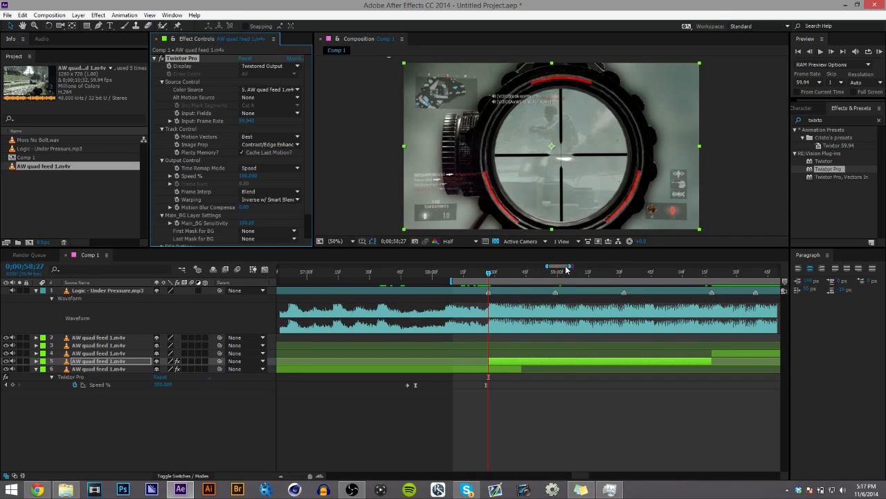
# Keyframe the layer 5 clip's Twixtor Speed % at 100 at 0;00;58;27 and at 300 one frame on, at 0;00;58;28
pyautogui.moveTo(565, 267); pyautogui.dragTo(568, 266)
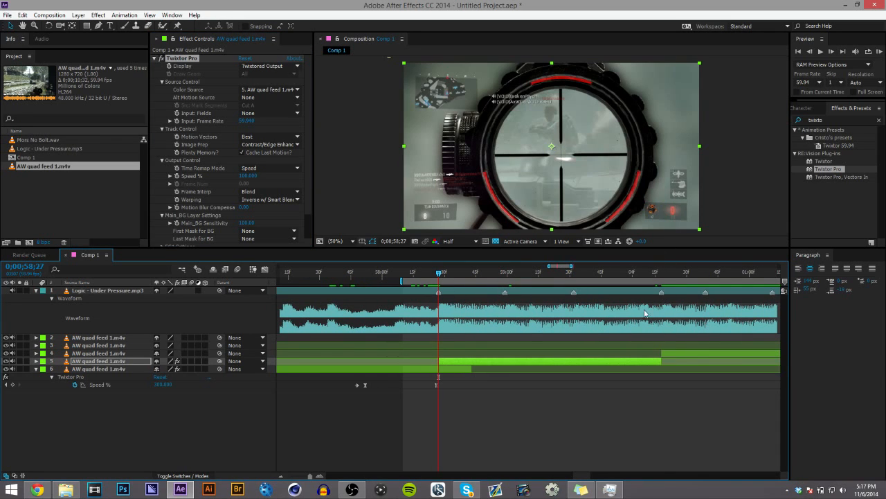
pyautogui.click(183, 177)
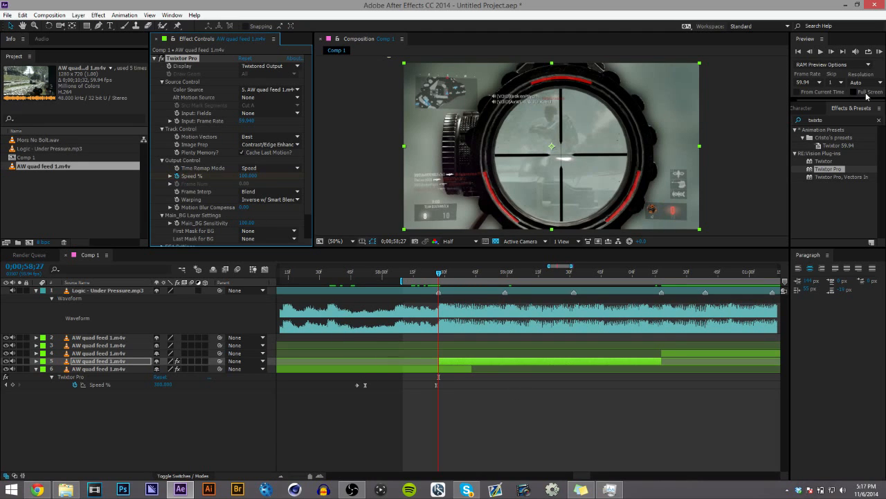
pyautogui.click(832, 54)
pyautogui.click(832, 52)
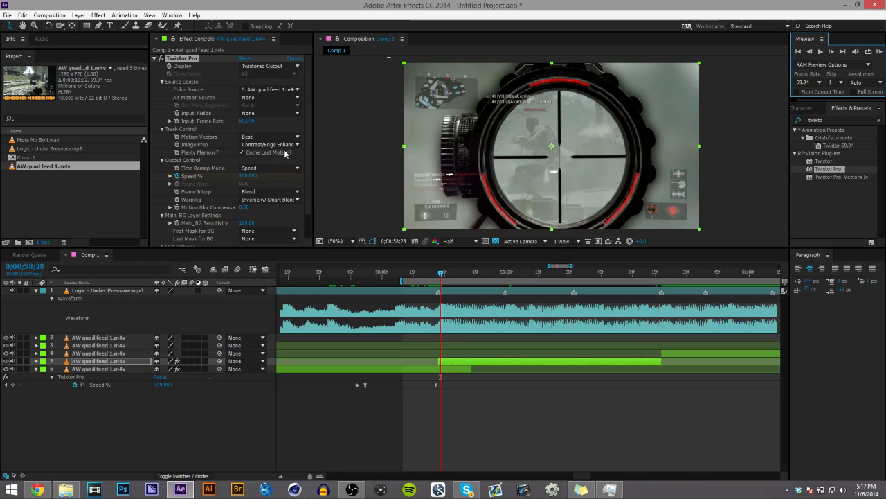
pyautogui.click(248, 176)
pyautogui.write('300')
pyautogui.press('Return')
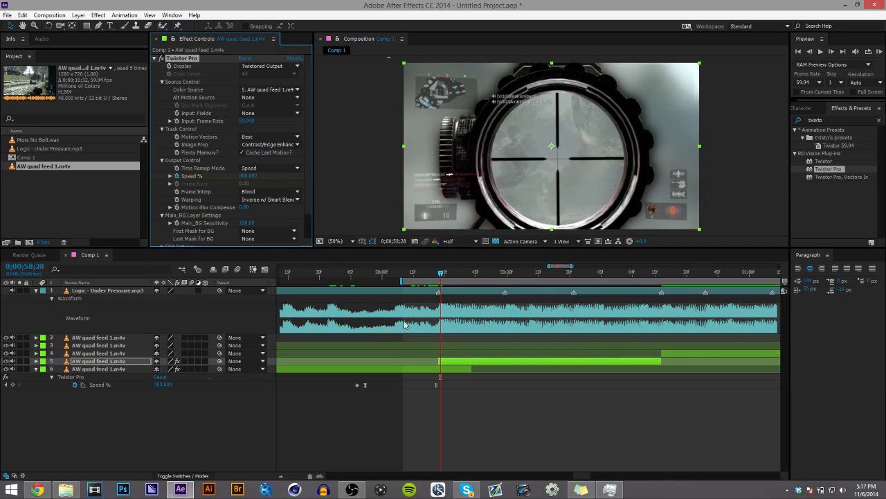
# Add layer 5 Twixtor Speed % keyframes at 300 on the music markers at 0;00;58;59 and 0;00;59;32, and at the clip's end at 0;01;00;17
pyautogui.click(507, 275)
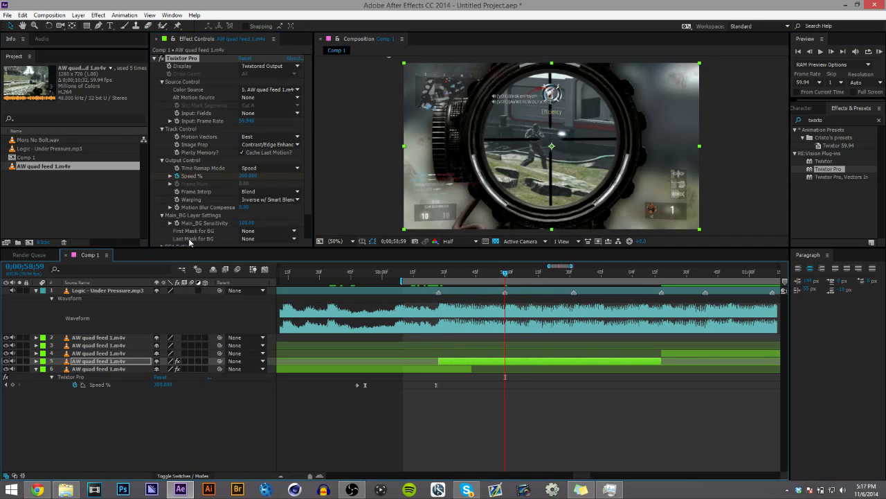
pyautogui.click(142, 361)
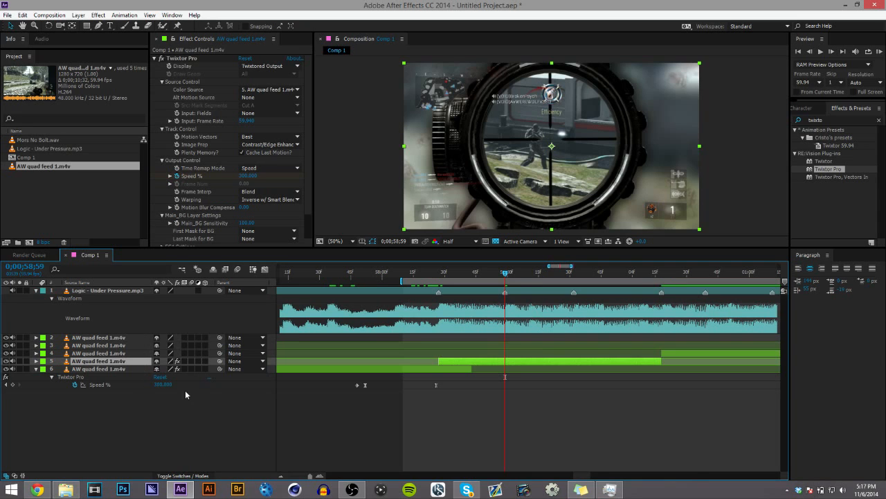
pyautogui.press('u')
pyautogui.click(99, 377)
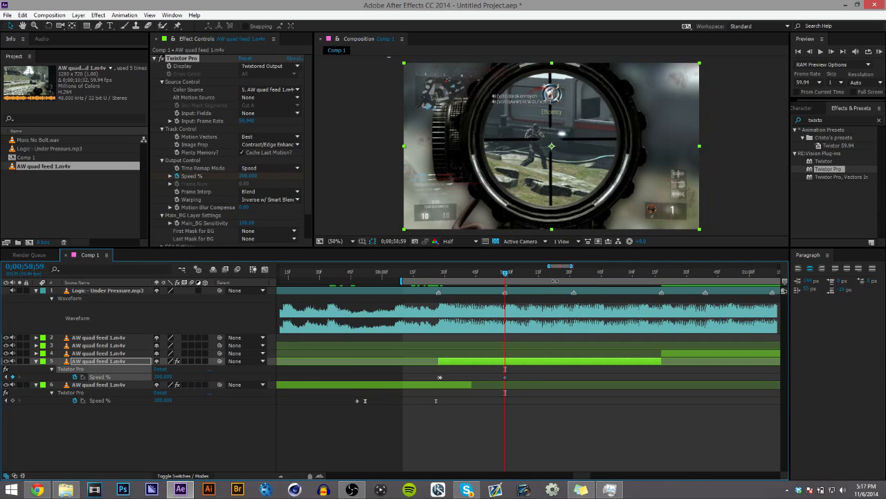
pyautogui.click(572, 275)
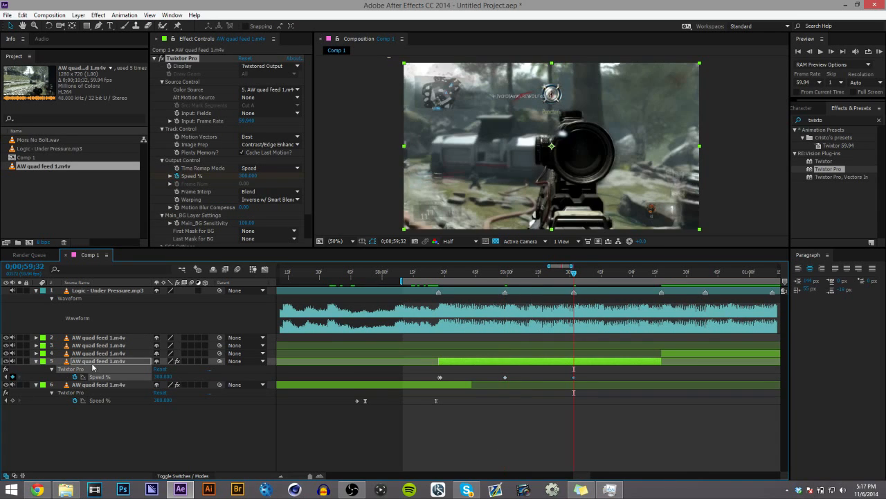
pyautogui.click(662, 273)
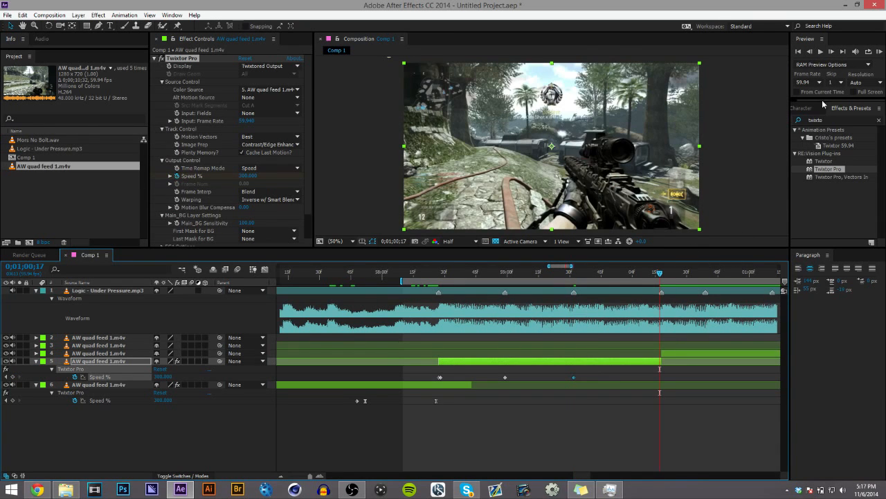
pyautogui.click(831, 52)
pyautogui.click(811, 53)
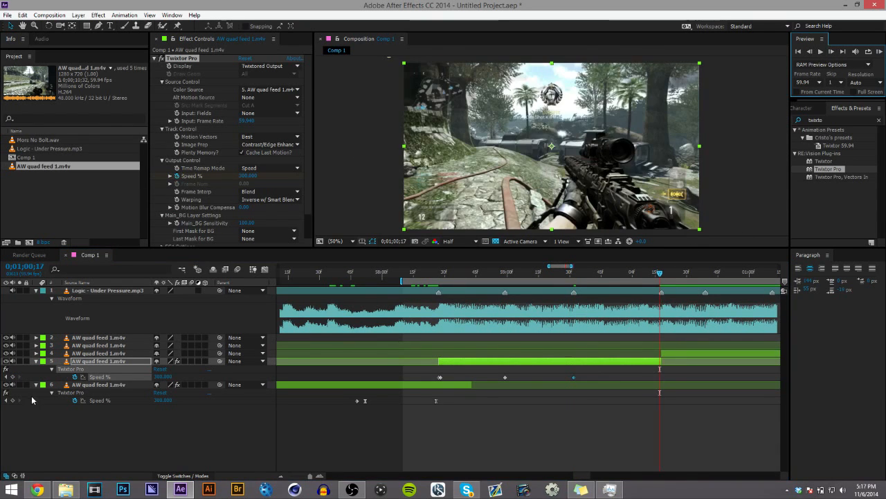
pyautogui.click(11, 376)
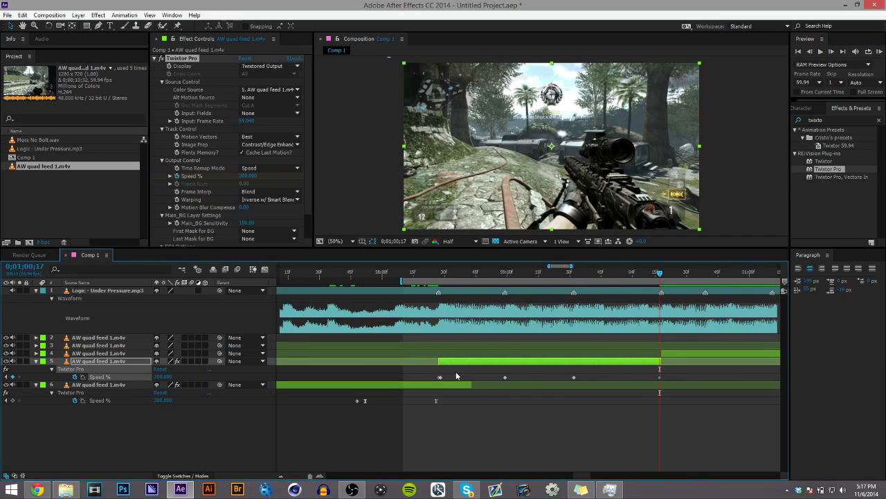
# Keyframe layer 5's Speed % at 20 between the 300 keyframes, at 0;00;58;43, 0;00;59;15 and 0;00;59;52
pyautogui.click(472, 274)
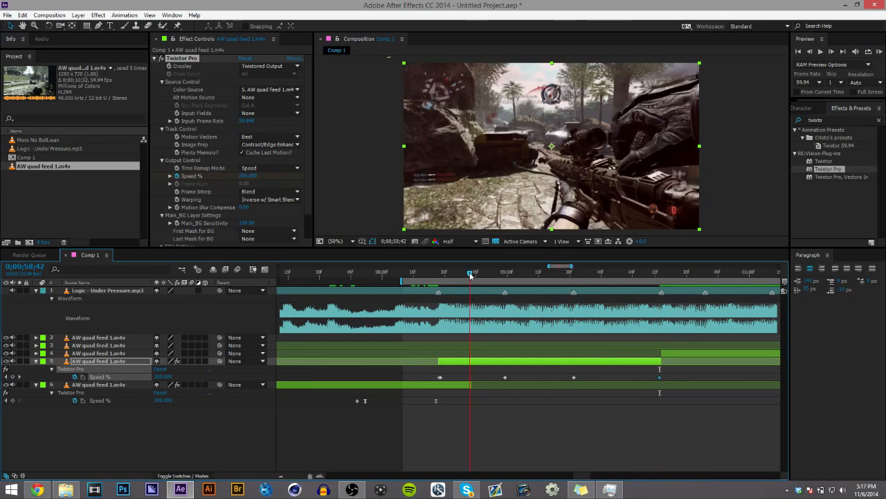
pyautogui.click(160, 376)
pyautogui.write('20')
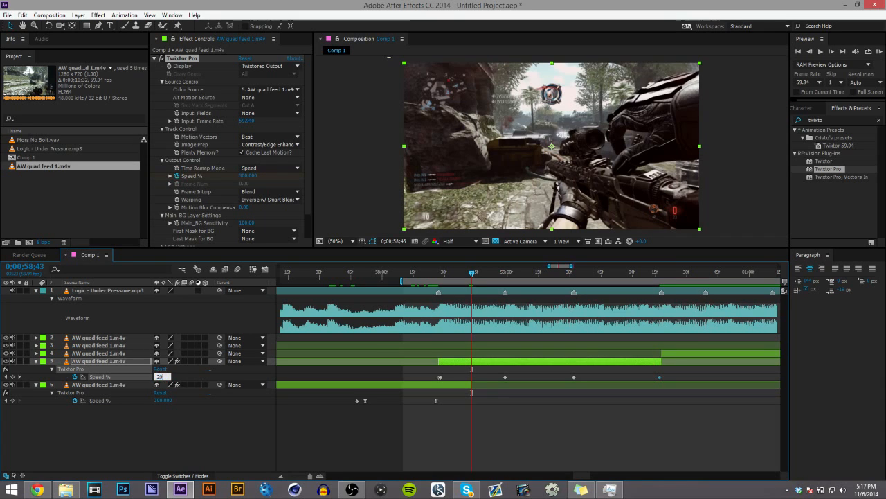
pyautogui.press('Return')
pyautogui.moveTo(535, 275); pyautogui.dragTo(538, 279)
pyautogui.click(161, 377)
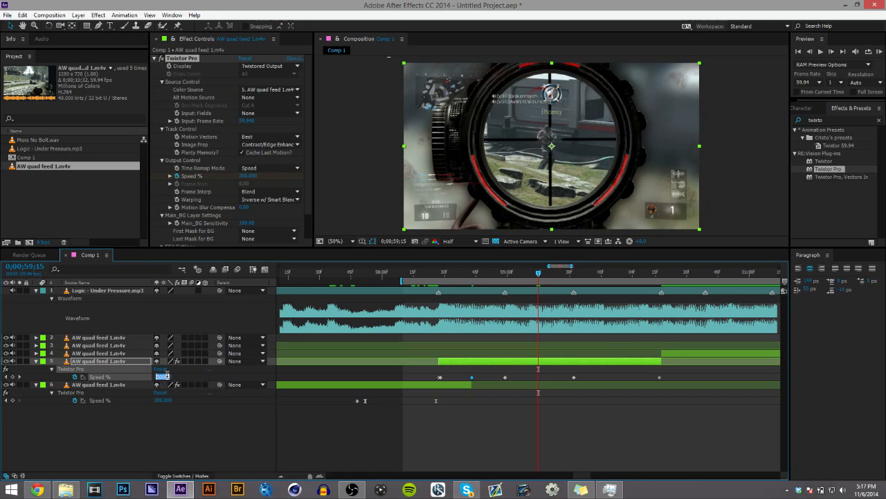
pyautogui.write('20')
pyautogui.press('Return')
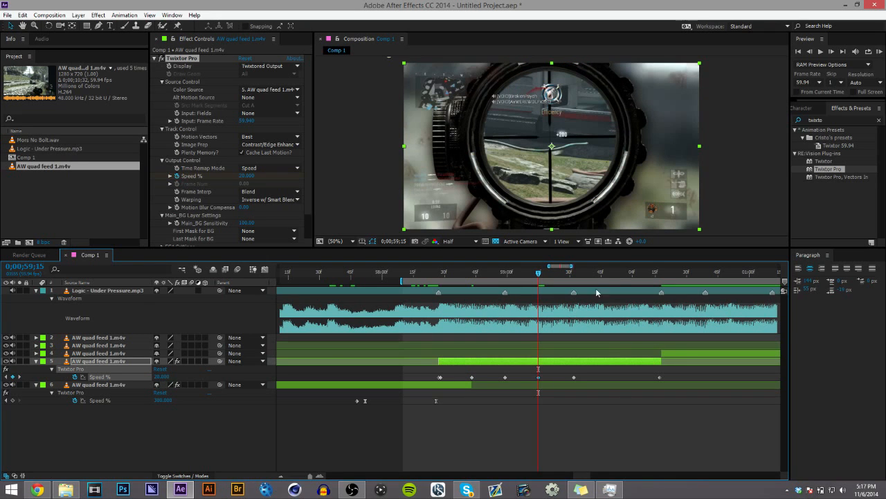
pyautogui.click(615, 273)
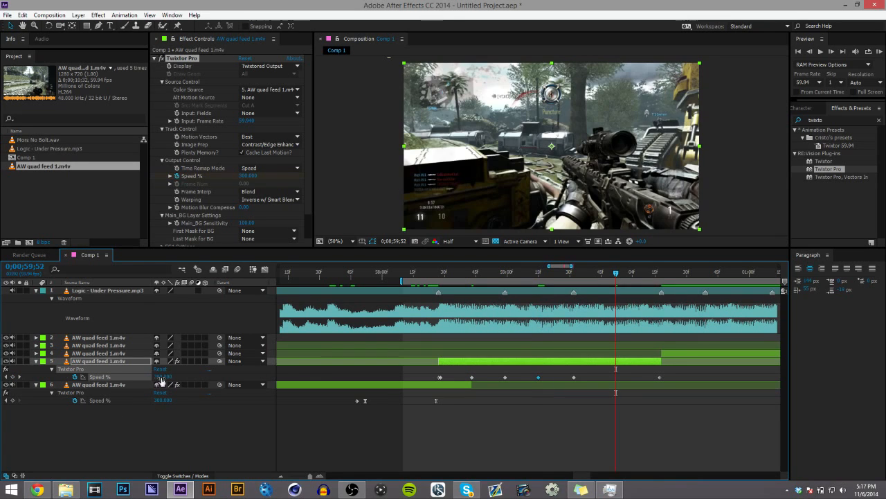
pyautogui.click(162, 377)
pyautogui.write('20')
pyautogui.press('Return')
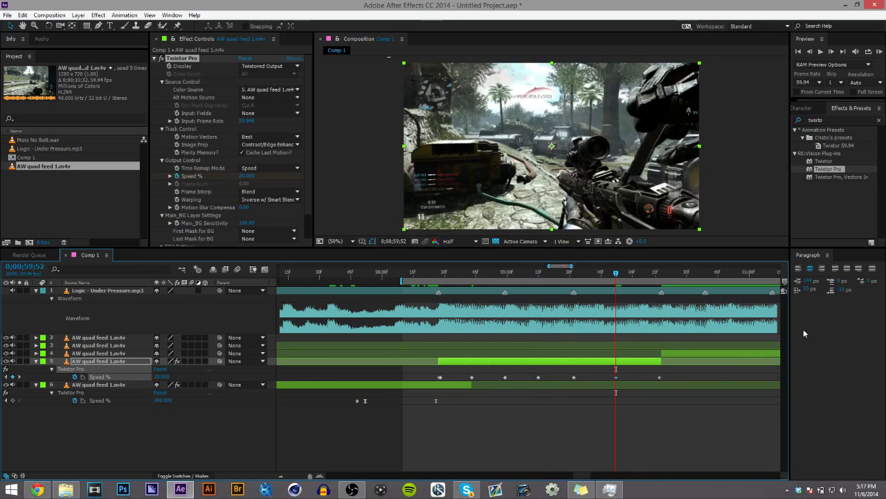
# Apply Easy Ease to layer 5's Speed % keyframes from 0;00;58;28 through 0;01;00;17
pyautogui.click(657, 372)
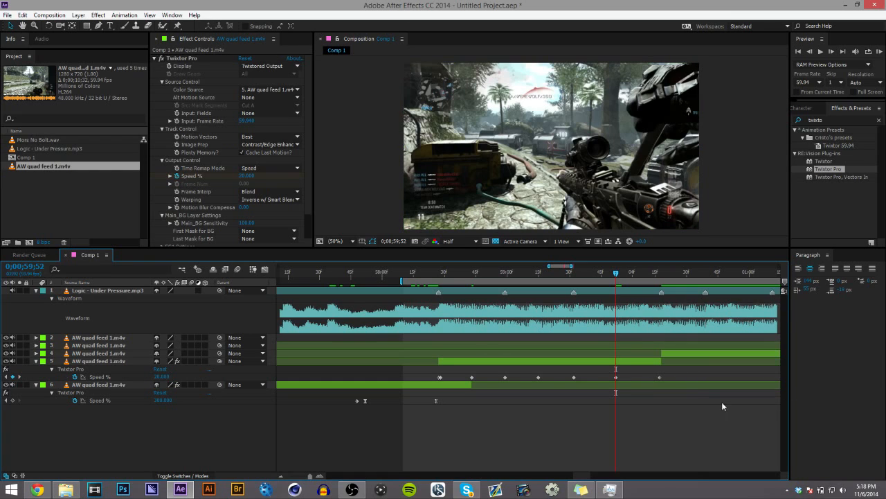
pyautogui.moveTo(669, 371); pyautogui.dragTo(441, 435)
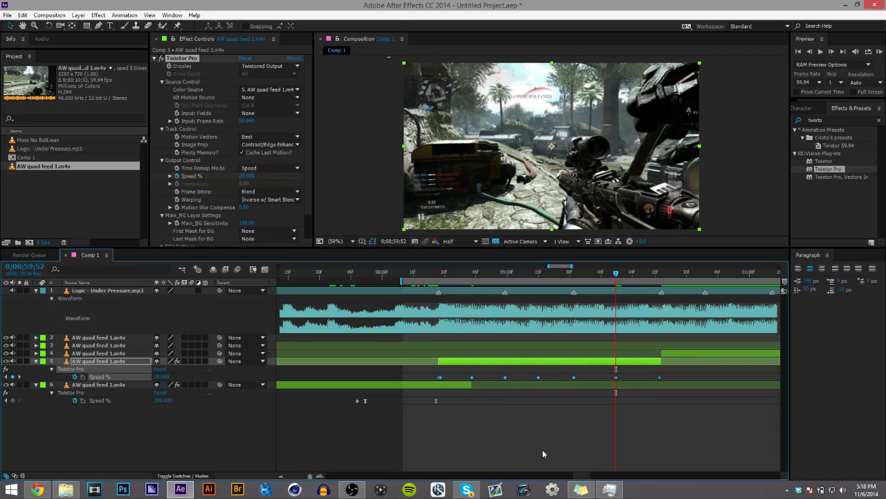
pyautogui.press('F9')
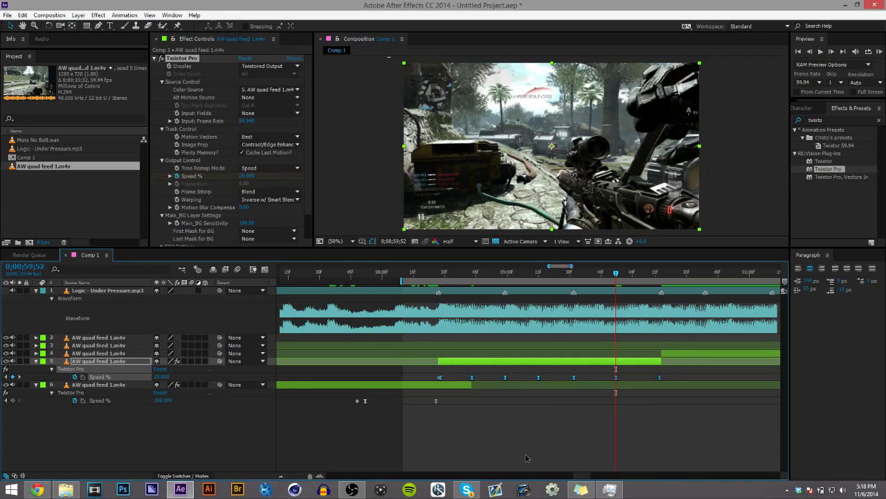
# Show layer 5's Speed % curve in the graph editor and lengthen the outgoing handle of the 300 keyframe at 0;00;58;28
pyautogui.click(265, 269)
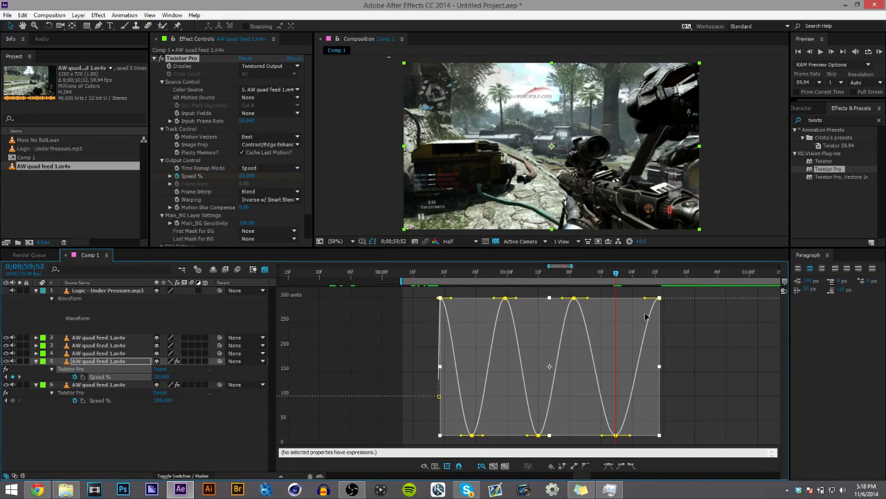
pyautogui.click(711, 342)
pyautogui.click(659, 274)
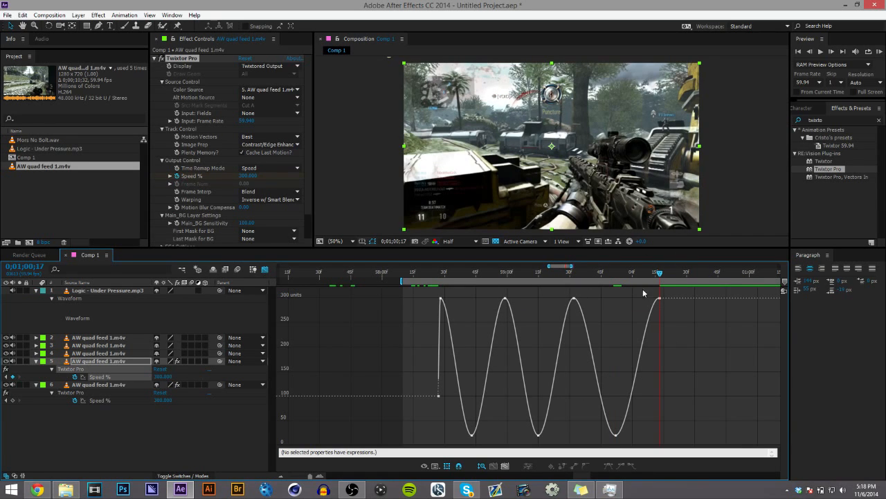
pyautogui.click(451, 301)
pyautogui.moveTo(453, 299); pyautogui.dragTo(467, 299)
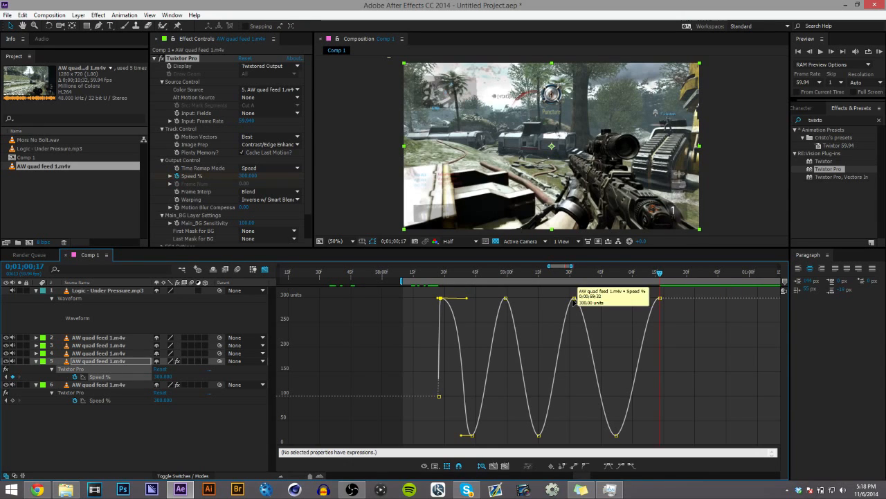
# Sharpen the Speed % peaks at 0;00;59;32 and 0;00;58;59 by pulling both handles of each keyframe almost straight down
pyautogui.click(574, 298)
pyautogui.moveTo(586, 300); pyautogui.dragTo(540, 426)
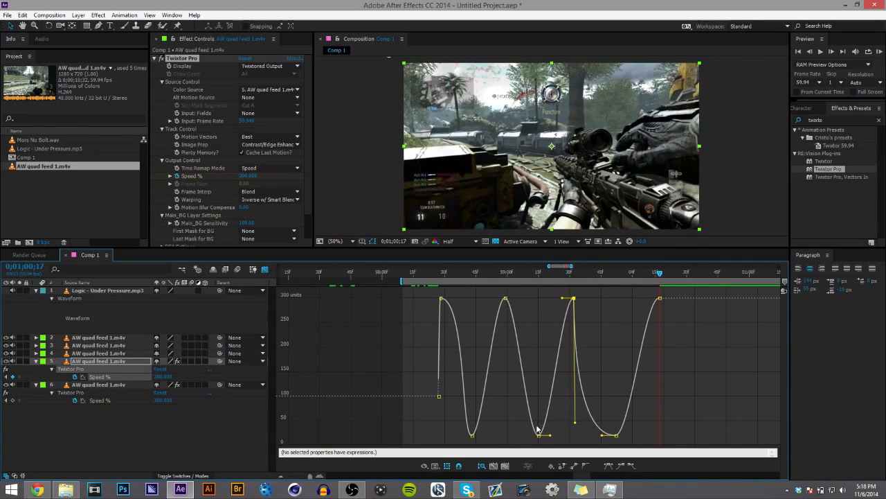
pyautogui.moveTo(565, 303); pyautogui.dragTo(579, 426)
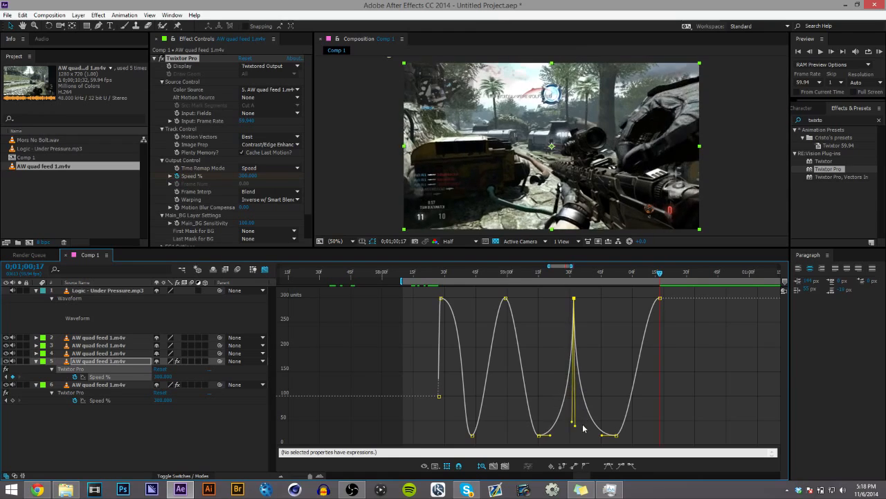
pyautogui.click(505, 298)
pyautogui.moveTo(516, 299); pyautogui.dragTo(506, 420)
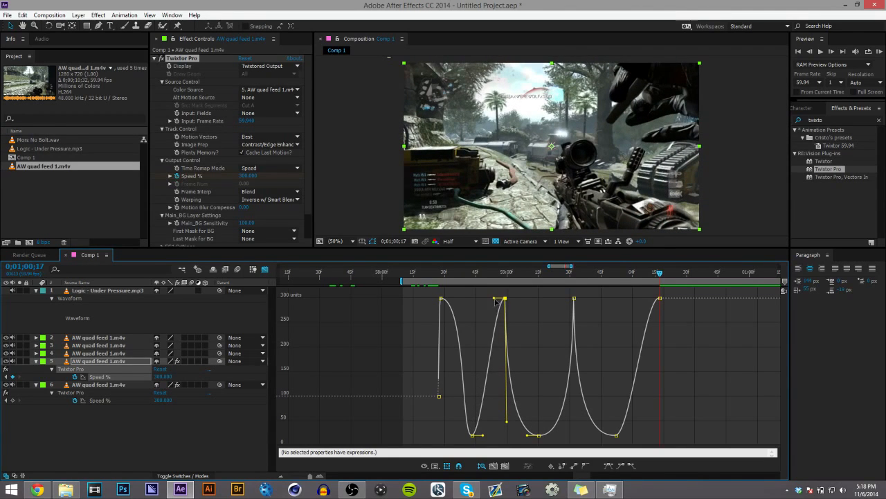
pyautogui.moveTo(494, 298); pyautogui.dragTo(505, 432)
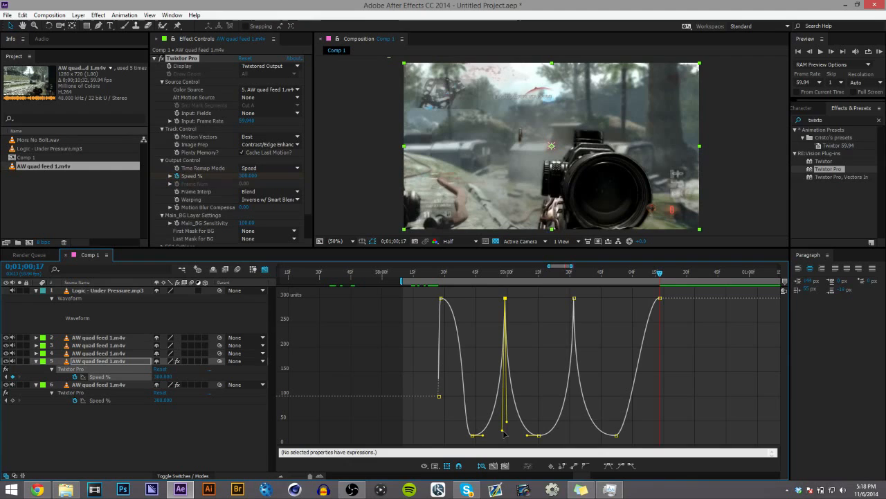
# Widen the slow sections by stretching the handles of the three 20 keyframes horizontally toward the sharp peaks at 0;00;58;59 and 0;00;59;32
pyautogui.click(616, 437)
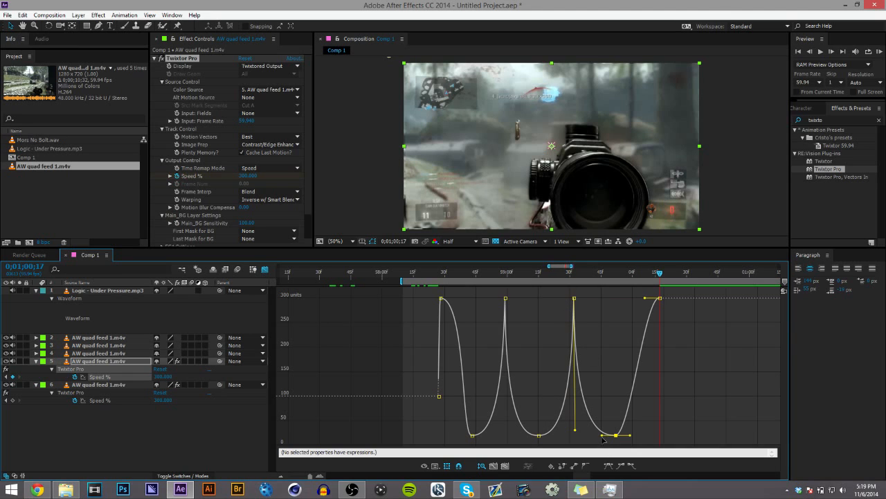
pyautogui.moveTo(602, 439); pyautogui.dragTo(581, 444)
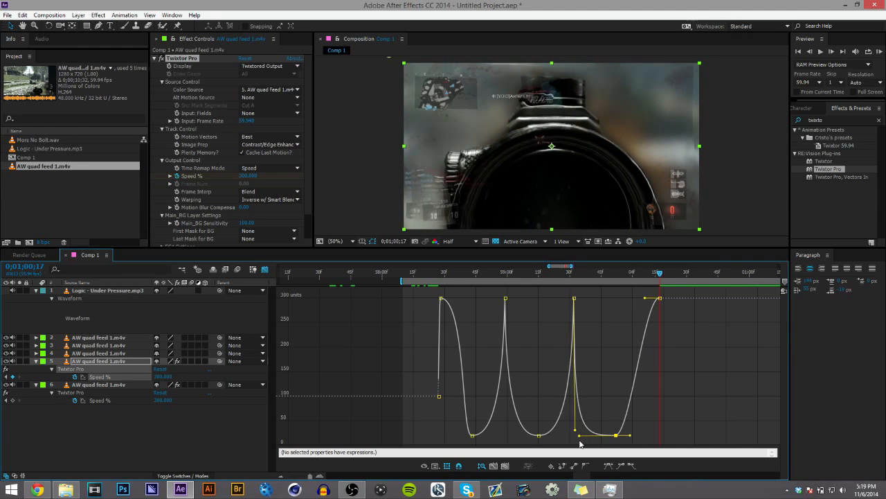
pyautogui.click(540, 436)
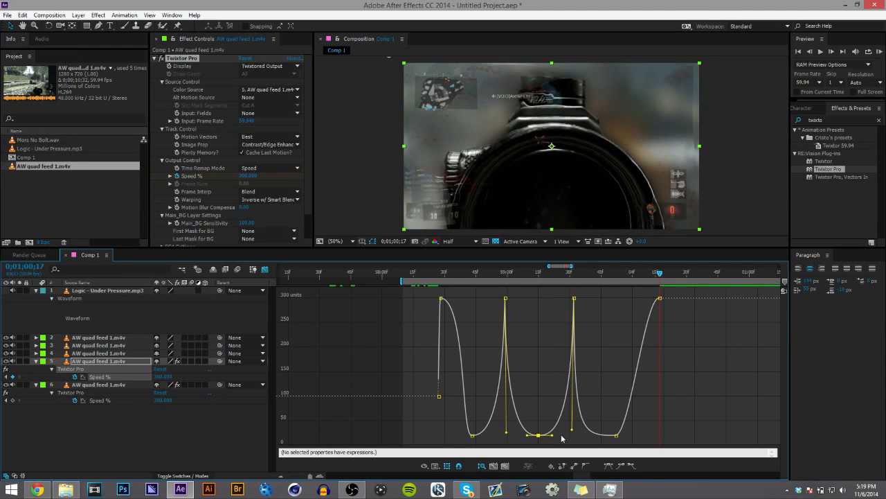
pyautogui.moveTo(552, 435); pyautogui.dragTo(507, 435)
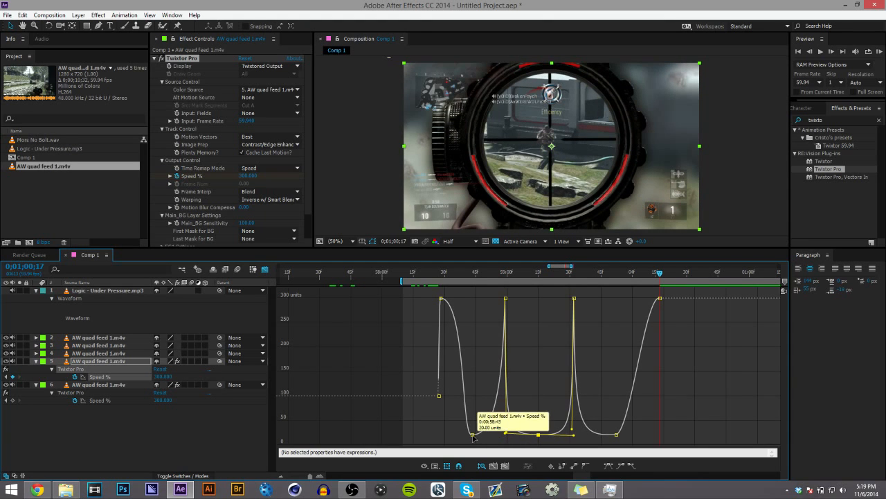
pyautogui.click(472, 435)
pyautogui.moveTo(484, 435); pyautogui.dragTo(505, 436)
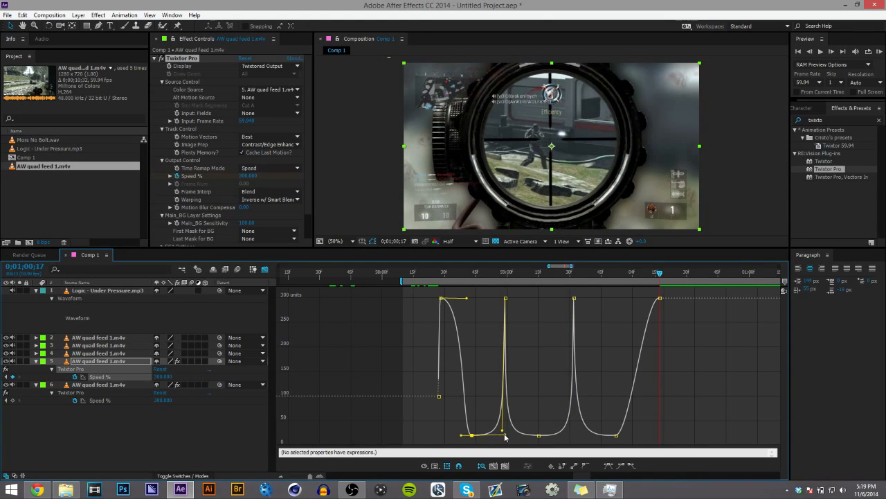
# Shorten the outgoing handle of the 300 keyframe at 0;00;58;28 and pull the final 300 keyframe's incoming handle steeply down
pyautogui.moveTo(468, 300); pyautogui.dragTo(454, 302)
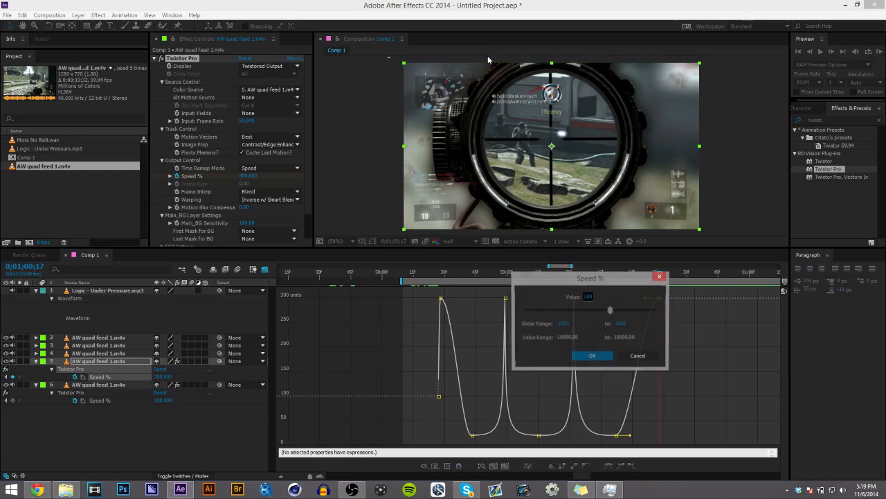
pyautogui.click(644, 357)
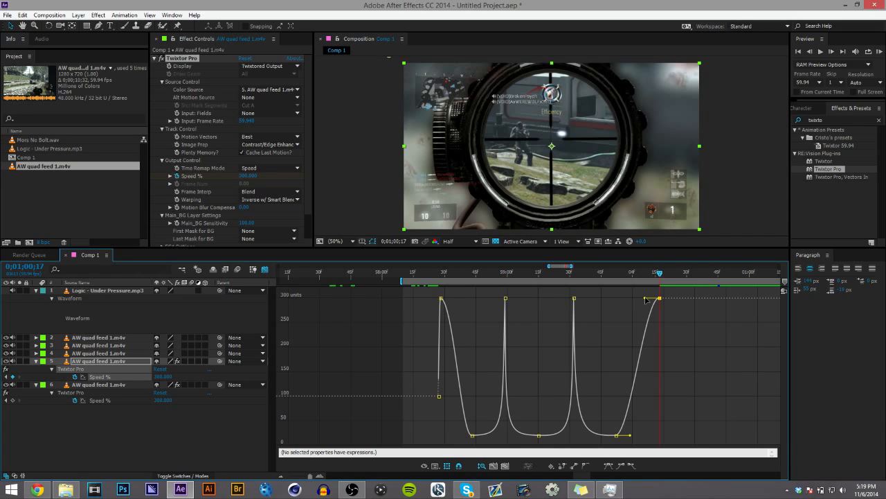
pyautogui.moveTo(646, 299); pyautogui.dragTo(705, 419)
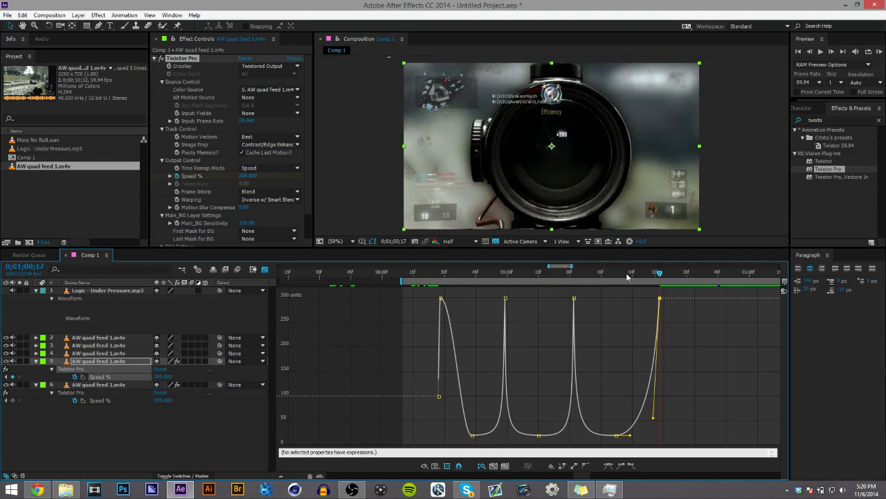
# Return from the graph editor to the layer view and run a RAM preview of the retimed section
pyautogui.moveTo(627, 276); pyautogui.dragTo(618, 277)
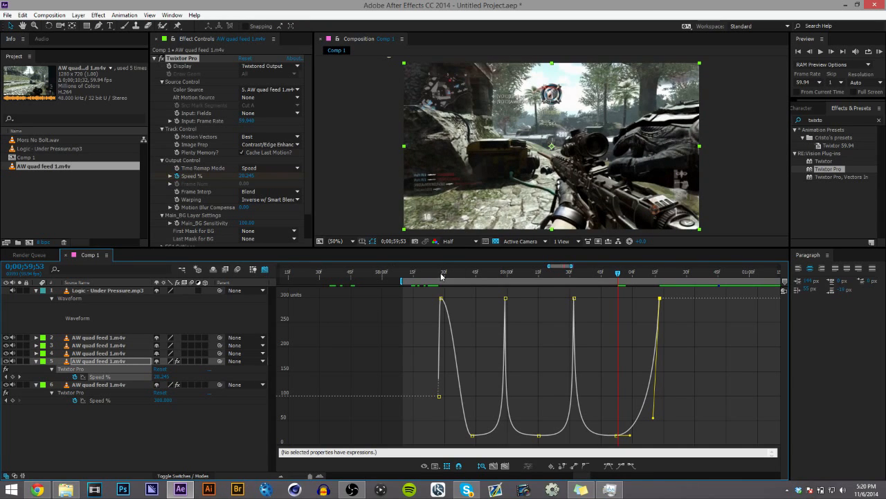
pyautogui.click(264, 269)
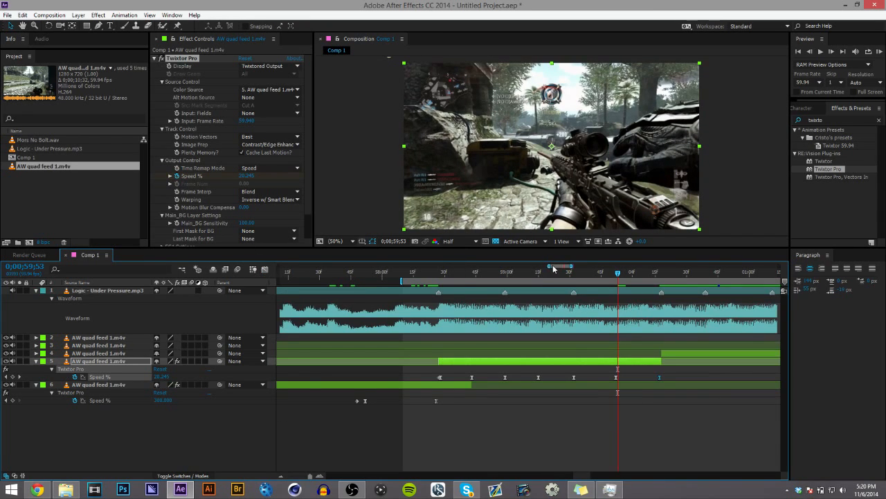
pyautogui.moveTo(553, 267); pyautogui.dragTo(555, 266)
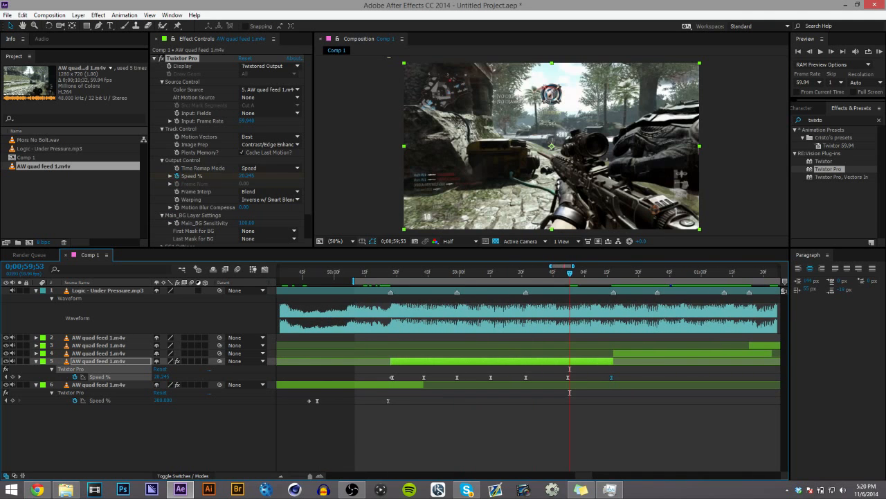
pyautogui.click(879, 52)
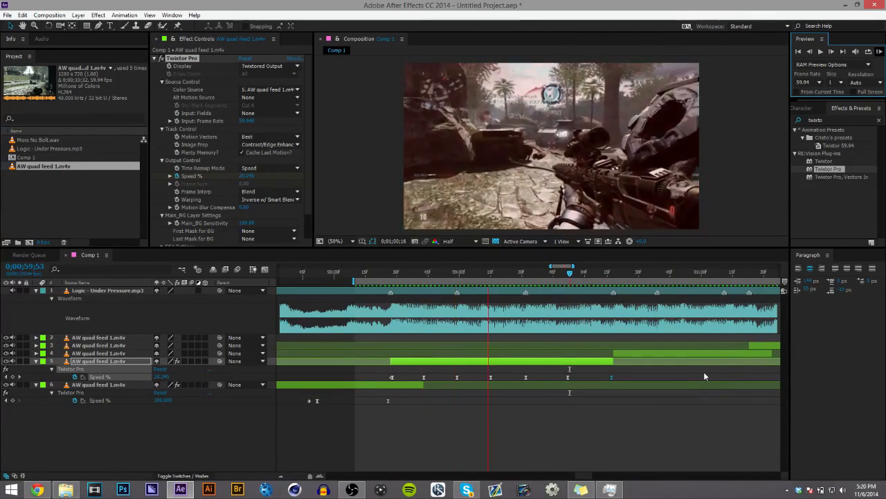
# Stop the preview, then apply Twixtor Pro to the clip segment on layer 4 and set its input frame rate to 59.94
pyautogui.press('space')
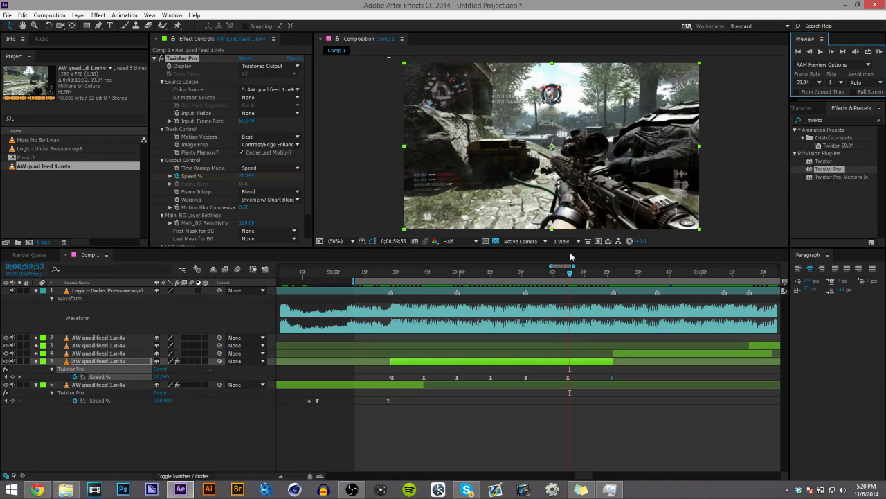
pyautogui.moveTo(556, 268); pyautogui.dragTo(559, 267)
pyautogui.click(507, 275)
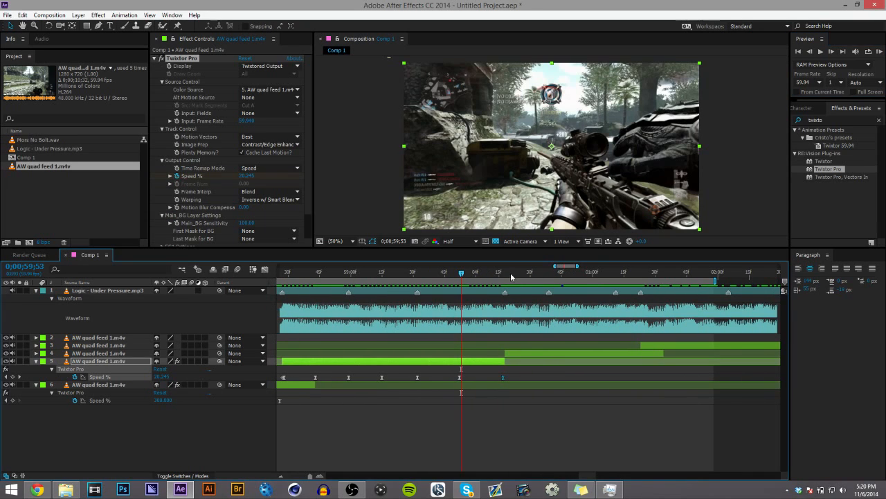
pyautogui.click(514, 354)
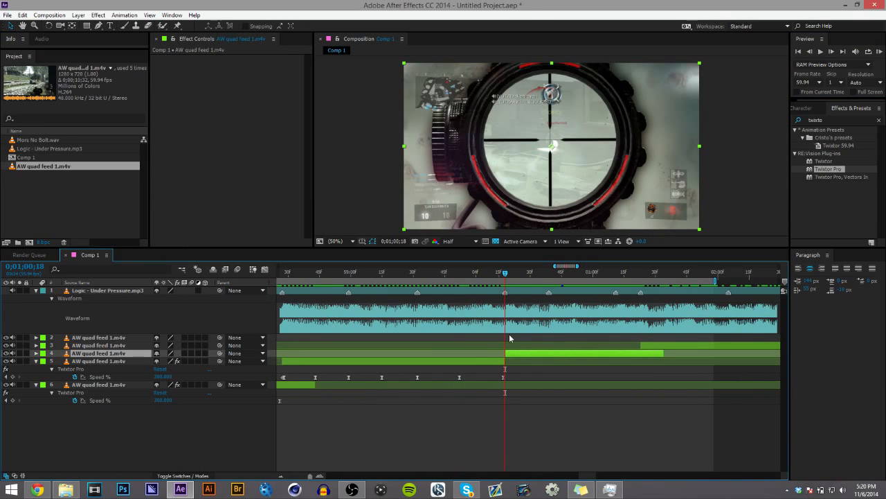
pyautogui.hotkey('ctrl', 'alt', 'shift', 'e')
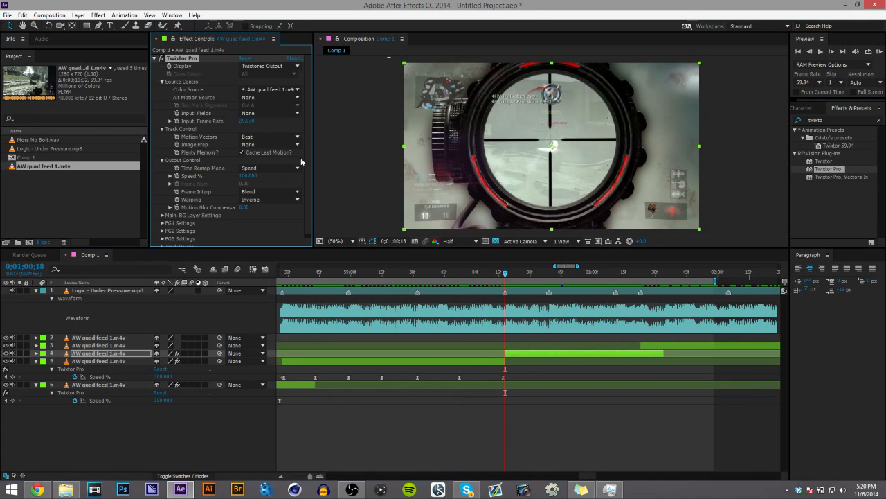
pyautogui.click(249, 121)
pyautogui.write('59.94')
pyautogui.press('Return')
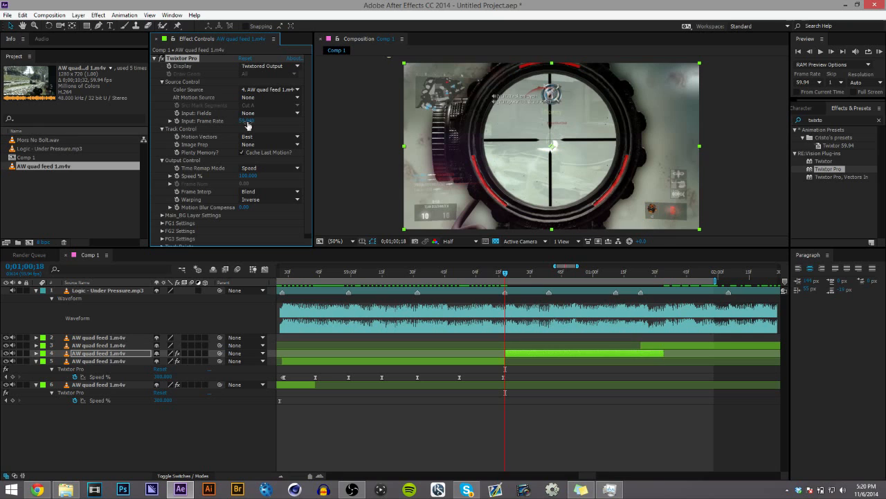
# Set Twixtor Pro's Image Prep to Contrast/Edge Enhance and Warping to Inverse w/ Smart Blend, and expand the Main_BG layer settings
pyautogui.click(274, 144)
pyautogui.click(277, 162)
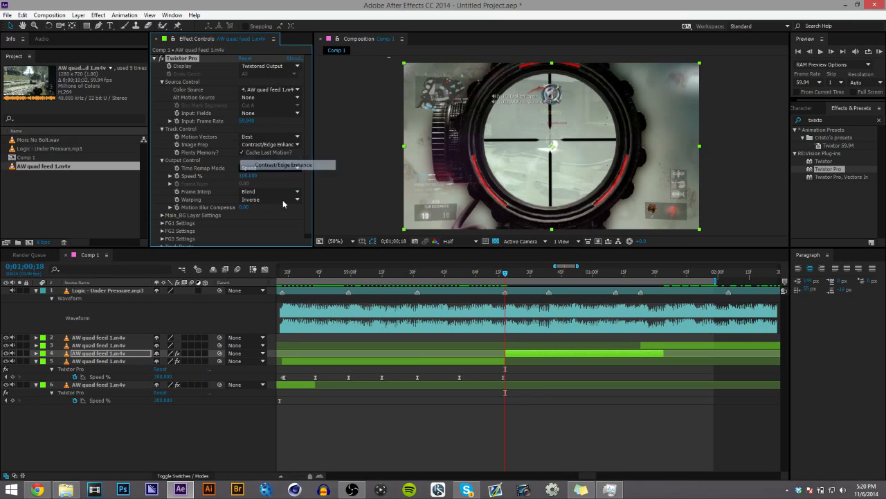
pyautogui.click(282, 200)
pyautogui.click(282, 219)
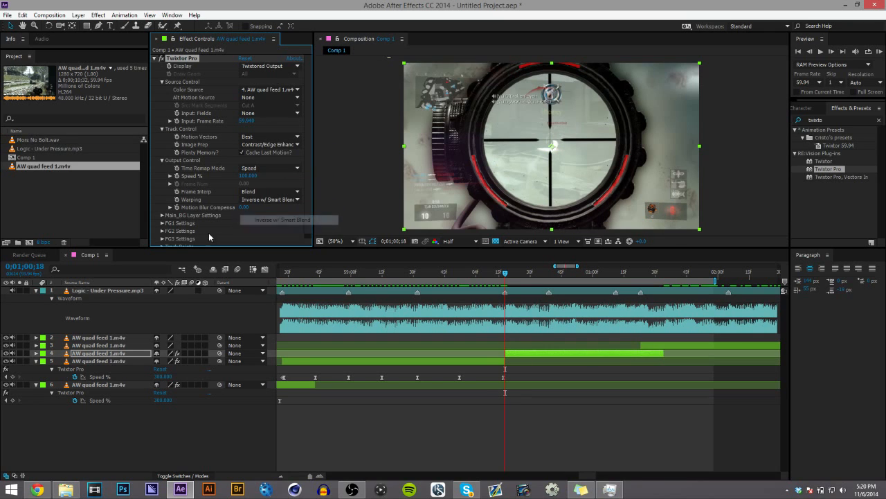
pyautogui.click(163, 216)
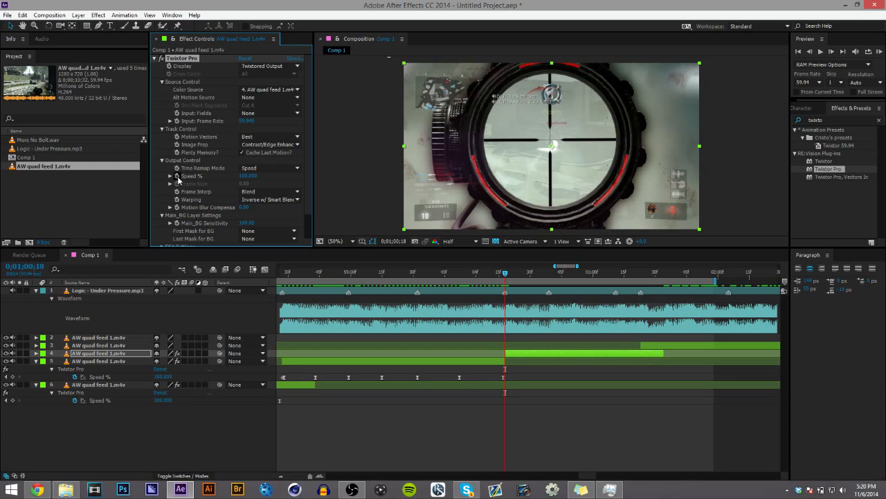
# Start keyframing layer 4's Speed % at 0;01;00;18 and set it to 300 one frame further, at 0;01;00;19
pyautogui.click(832, 51)
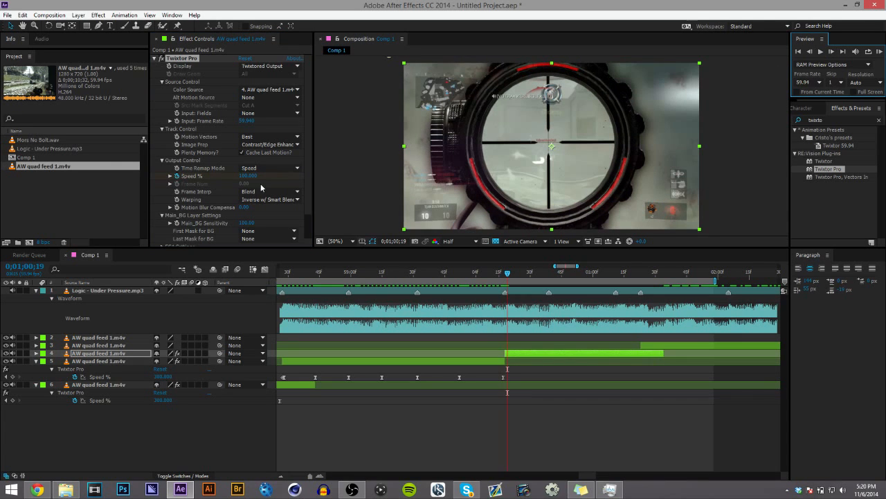
pyautogui.click(247, 176)
pyautogui.write('300')
pyautogui.press('Return')
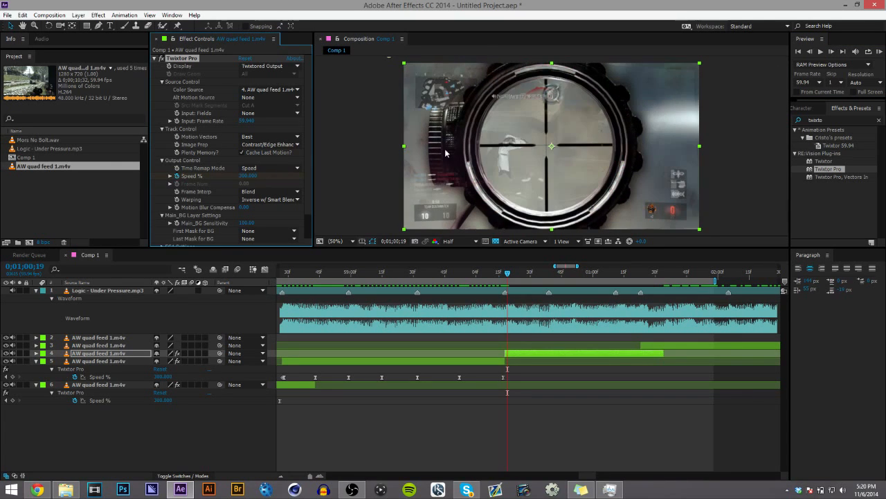
# Reveal layer 4's keyframes and add 300 Speed % keyframes at the 0;01;00;39 and 0;01;01;11 markers and at 0;01;01;22
pyautogui.click(548, 280)
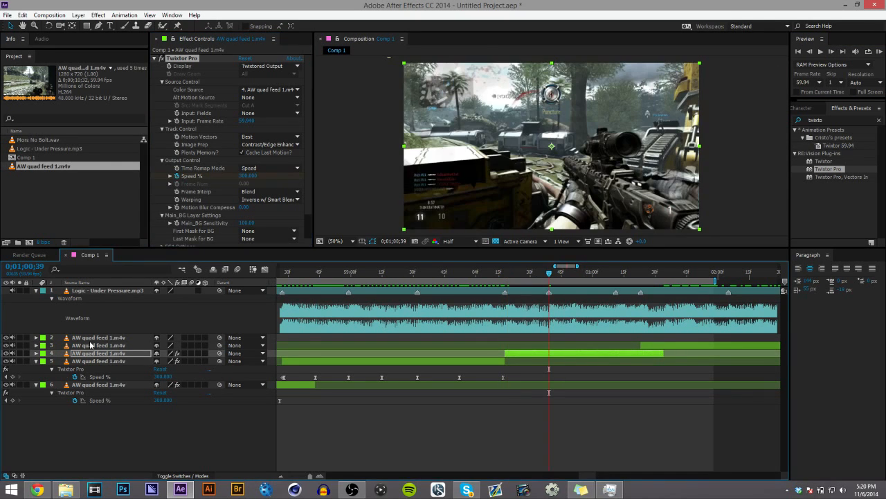
pyautogui.click(109, 353)
pyautogui.press('u')
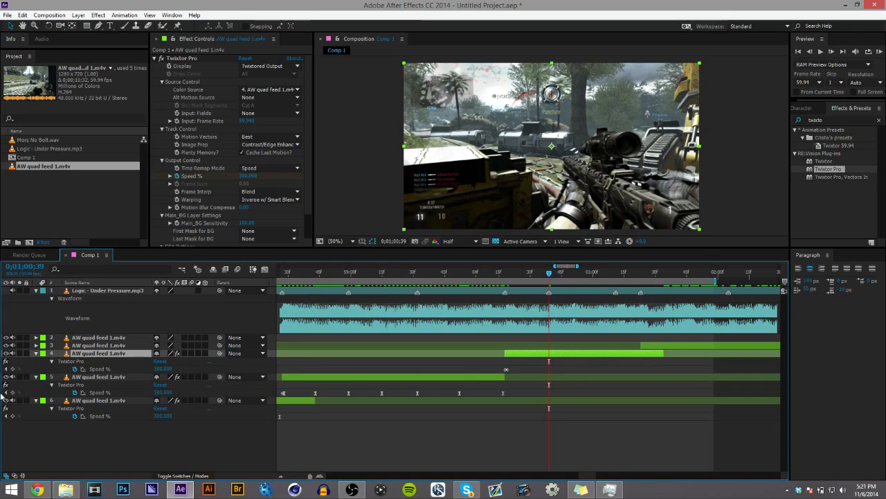
pyautogui.click(12, 369)
pyautogui.click(617, 275)
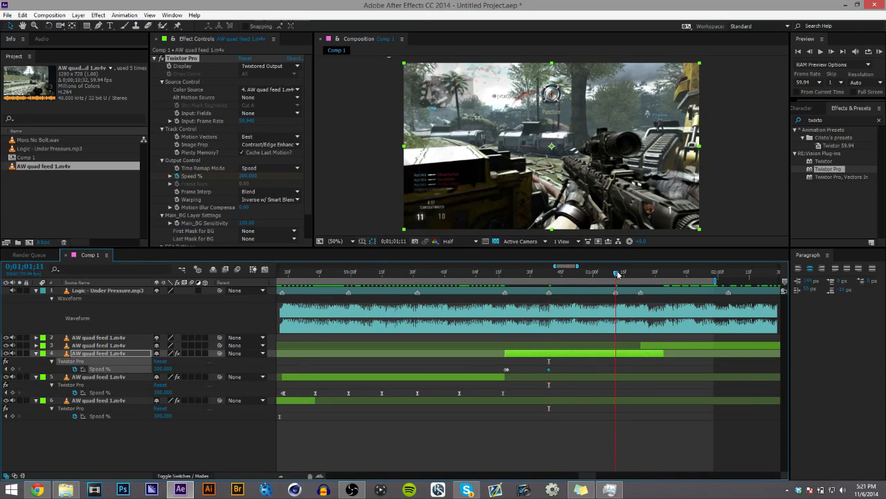
pyautogui.click(11, 368)
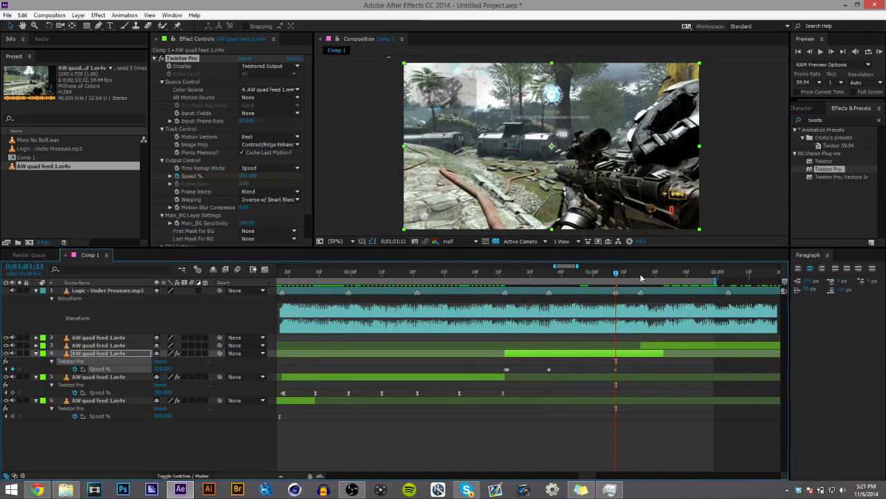
pyautogui.click(640, 275)
pyautogui.click(810, 51)
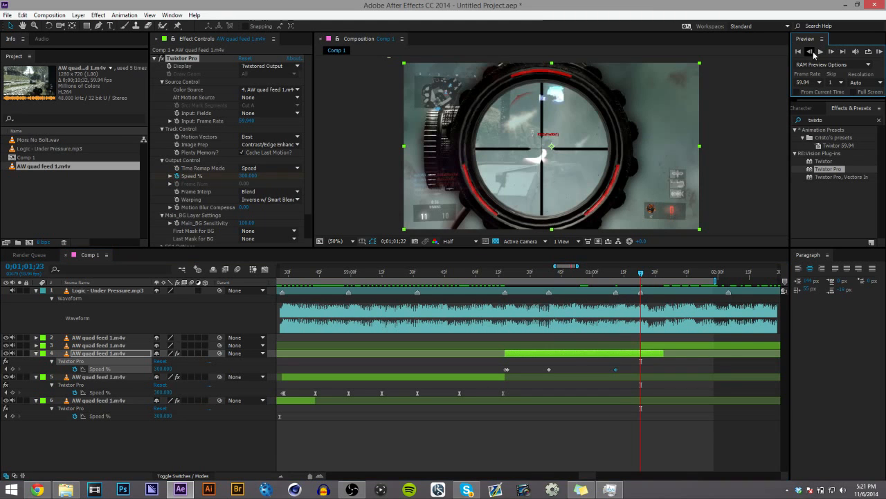
# Set Speed % to 20 midway between the 300 keyframes, at 0;01;00;28, 0;01;00;55 and 0;01;01;17
pyautogui.click(526, 275)
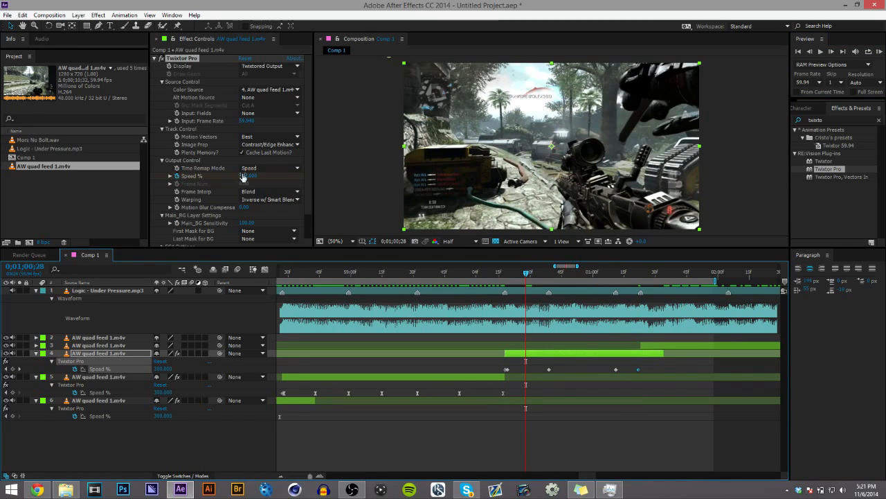
pyautogui.click(244, 175)
pyautogui.write('20')
pyautogui.press('Return')
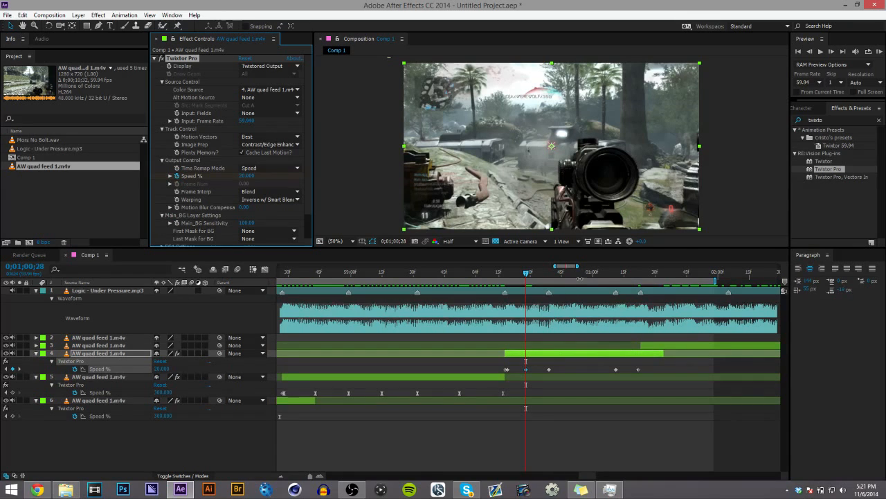
pyautogui.click(583, 278)
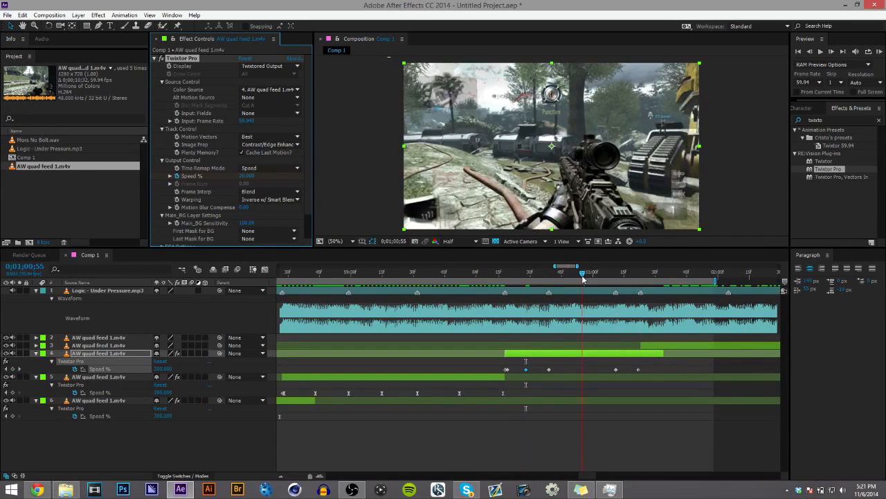
pyautogui.click(245, 176)
pyautogui.press('Return')
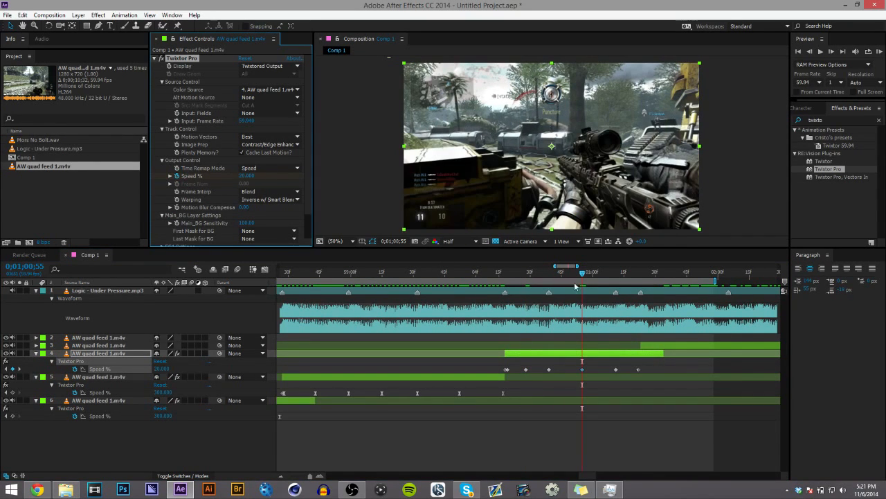
pyautogui.click(629, 277)
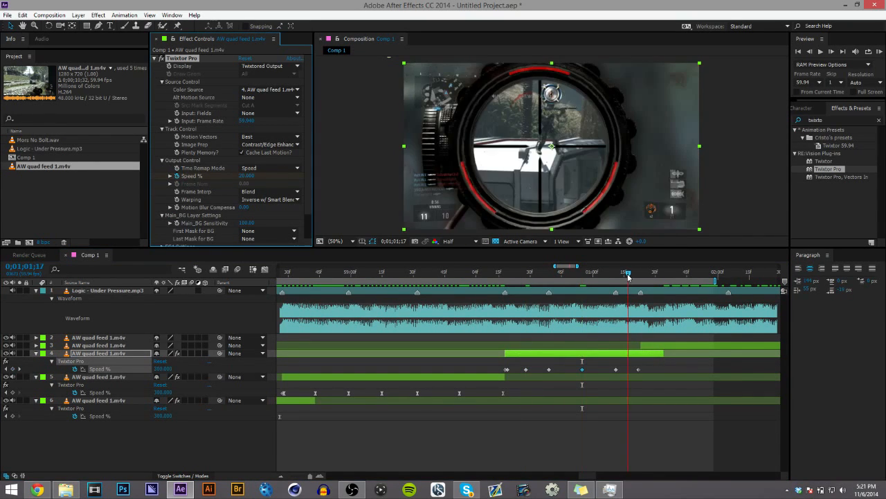
pyautogui.click(251, 176)
pyautogui.write('20')
pyautogui.press('Return')
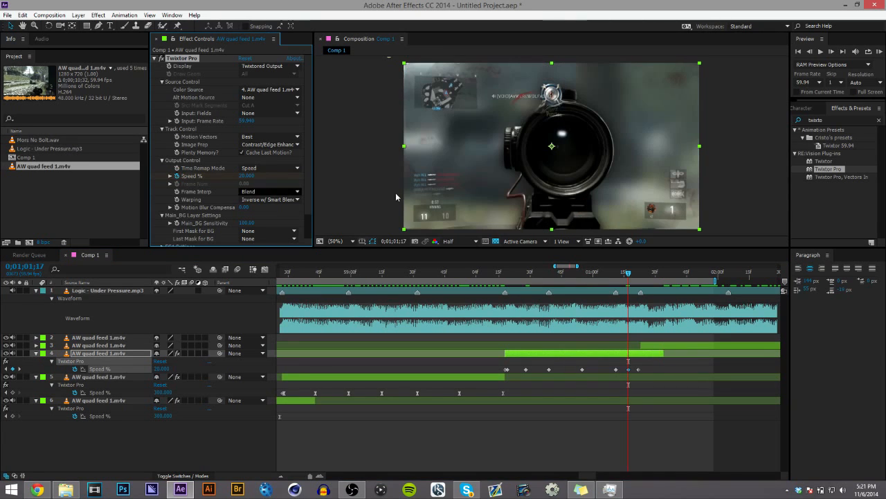
# Apply Easy Ease to layer 4's Speed % keyframes from 0;01;00;19 to 0;01;01;22 and show their curve in the graph editor
pyautogui.click(638, 276)
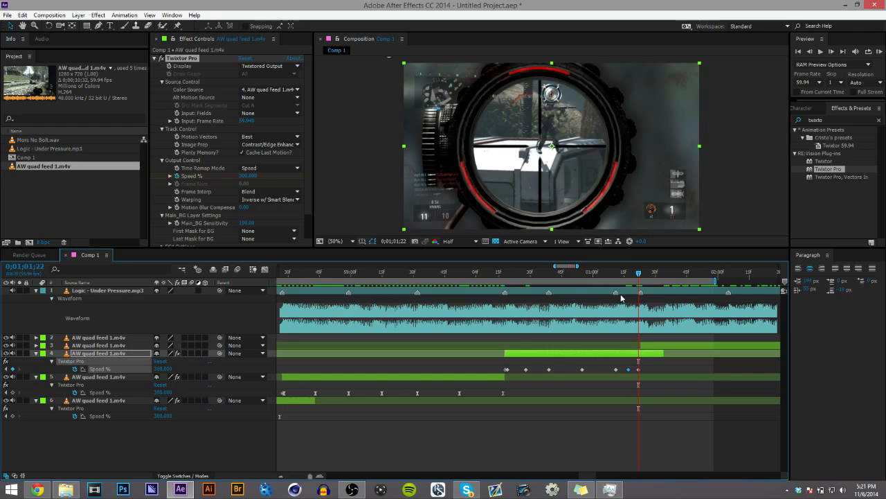
pyautogui.moveTo(639, 277); pyautogui.dragTo(633, 278)
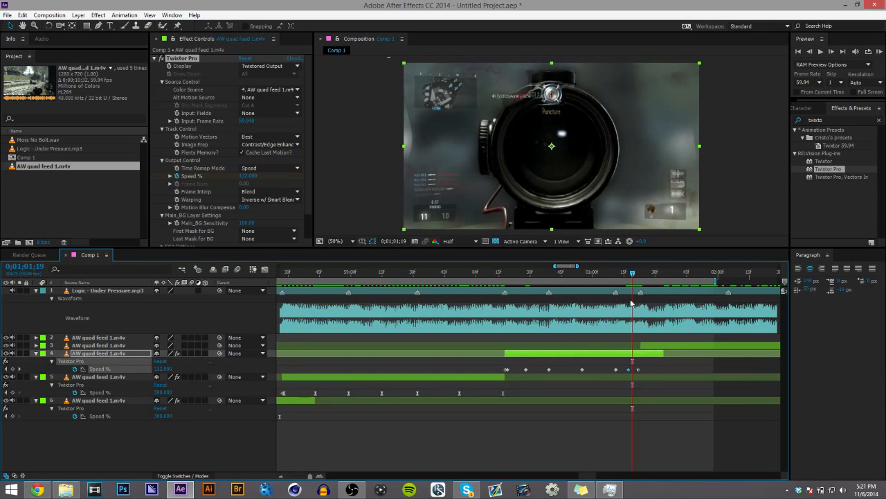
pyautogui.click(639, 276)
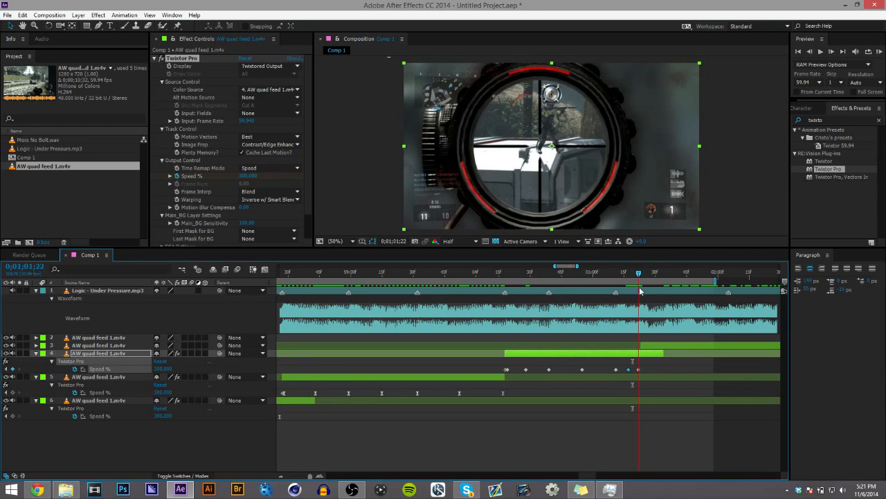
pyautogui.moveTo(643, 360); pyautogui.dragTo(507, 375)
pyautogui.press('F9')
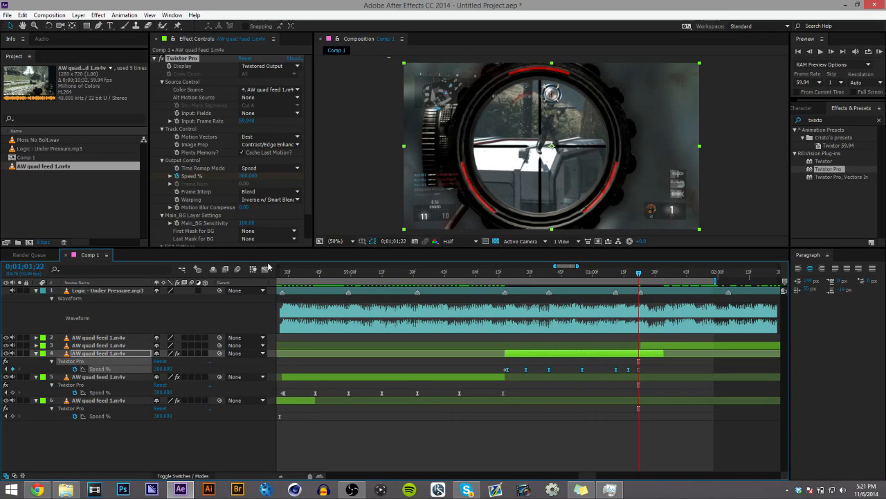
pyautogui.click(267, 269)
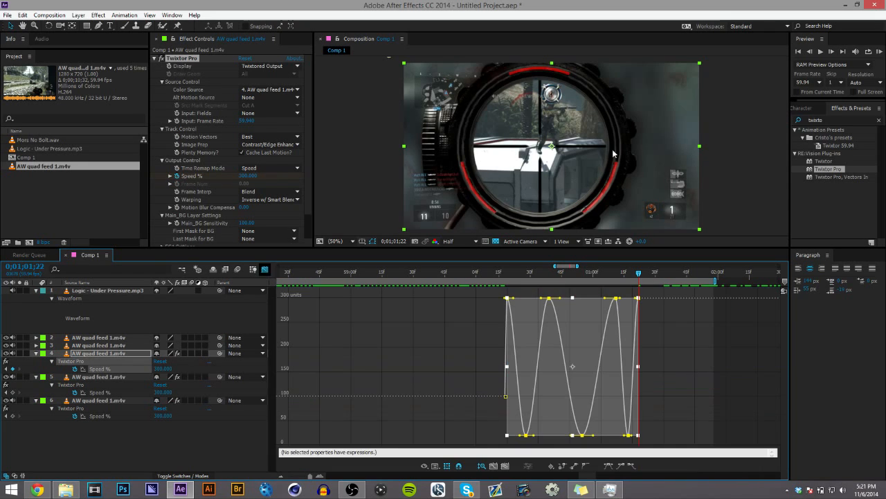
pyautogui.click(661, 346)
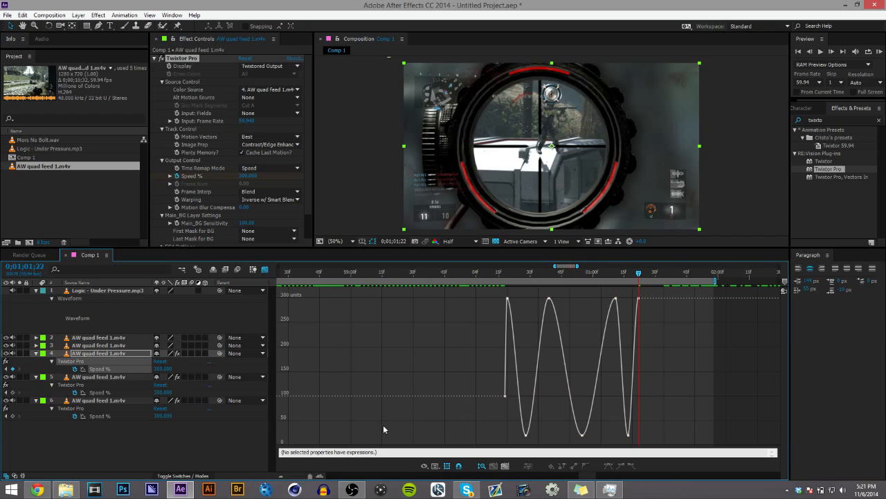
pyautogui.click(330, 470)
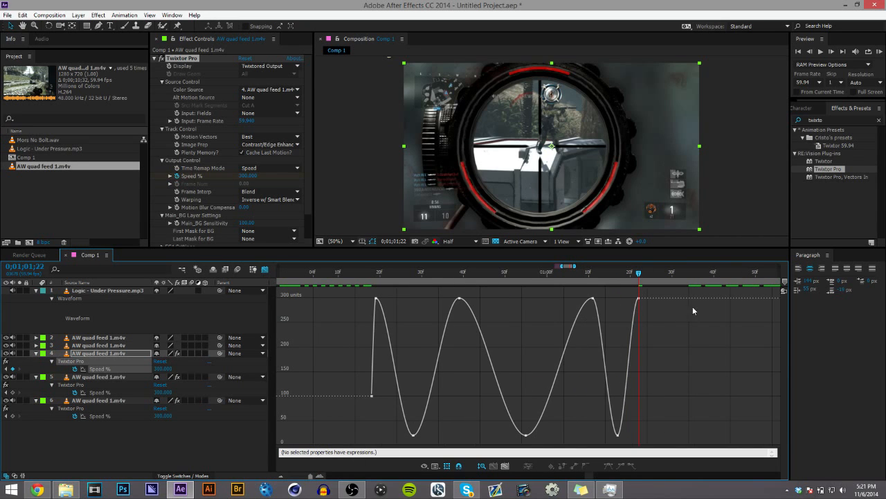
# Raise the two middle Speed % peaks, at 0;01;00;39 and 0;01;01;11, to 350
pyautogui.click(592, 298)
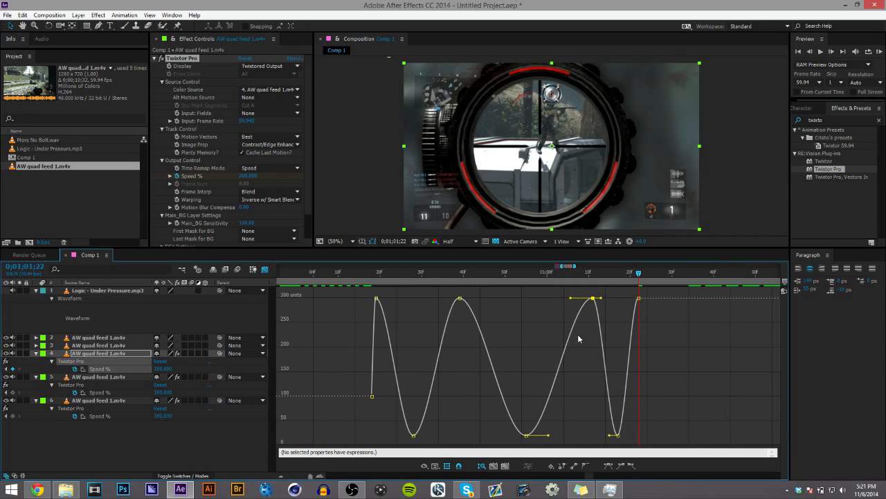
pyautogui.doubleClick(460, 299)
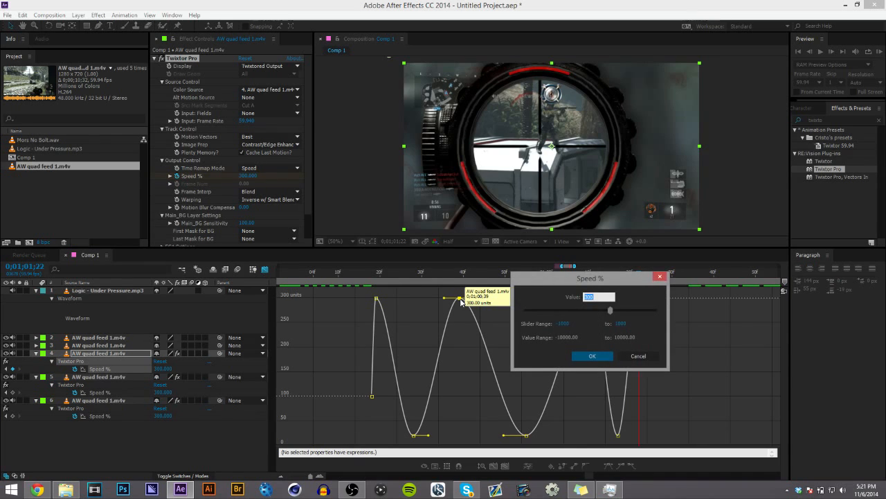
pyautogui.write('350')
pyautogui.press('Return')
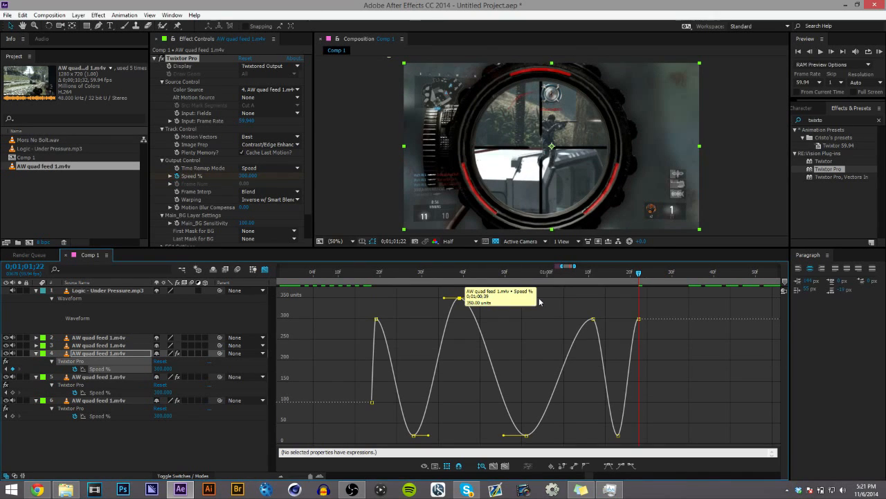
pyautogui.doubleClick(595, 322)
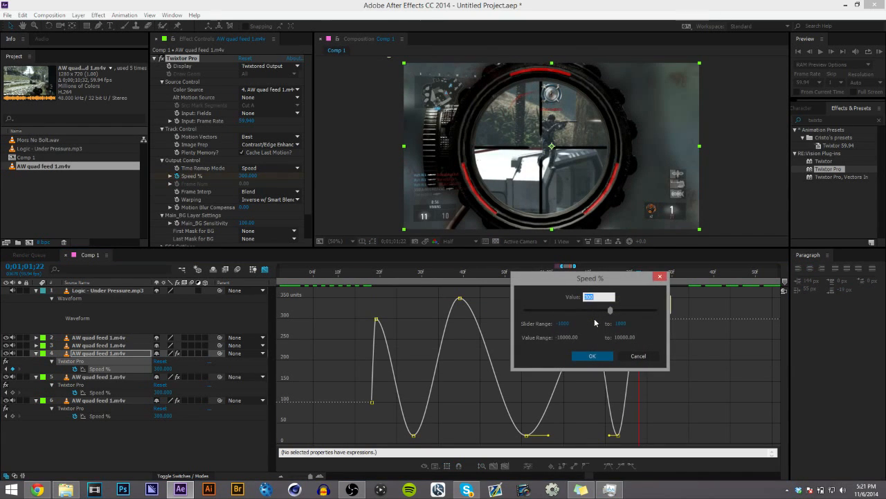
pyautogui.write('350')
pyautogui.press('Return')
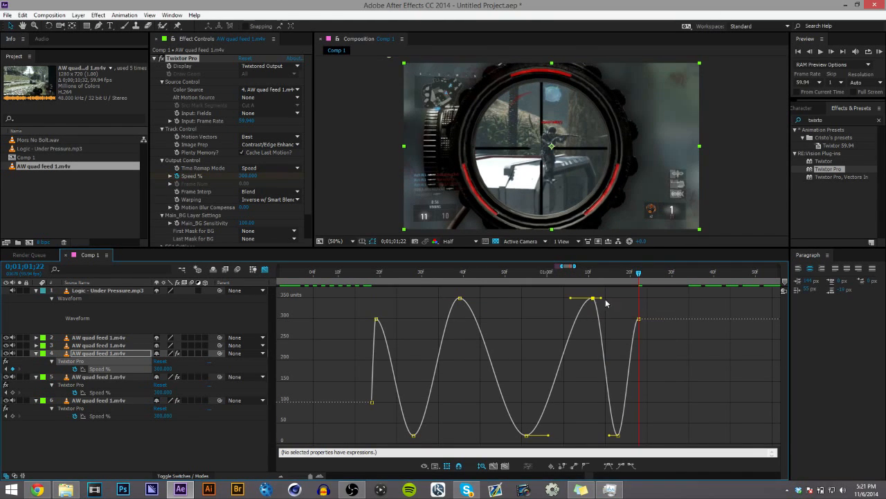
# Sharpen the Speed % peak at 0;01;01;11 by pulling both of its handles almost straight down
pyautogui.moveTo(605, 299); pyautogui.dragTo(595, 361)
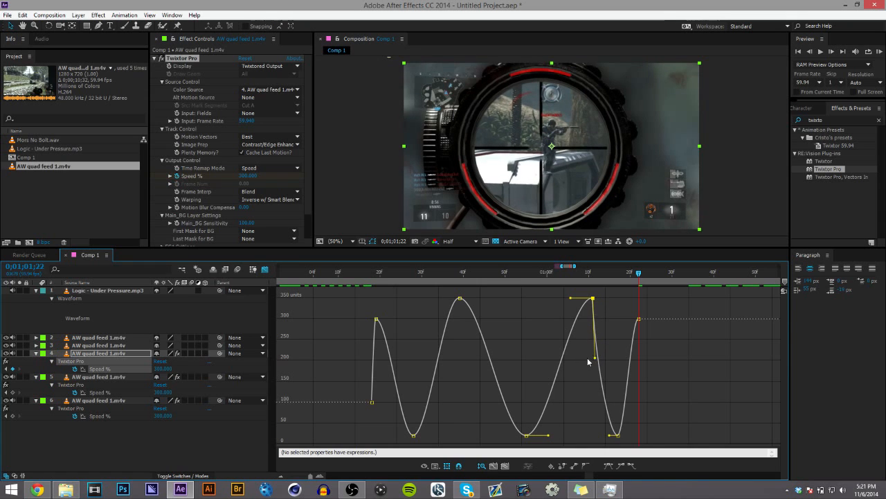
pyautogui.moveTo(570, 298); pyautogui.dragTo(586, 383)
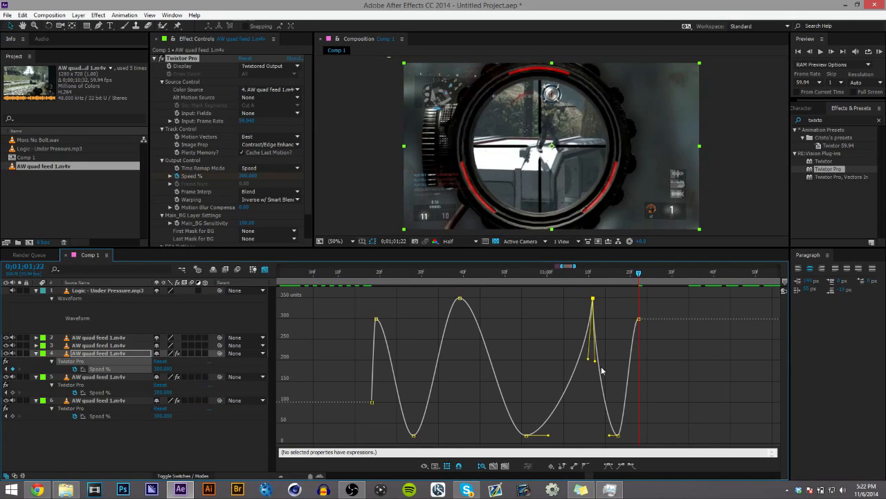
# Steepen the fall after layer 4's Speed % peak at 0;01;00;39 by pulling its outgoing handle almost straight down
pyautogui.keyDown('shift'); pyautogui.click(459, 299); pyautogui.keyUp('shift')
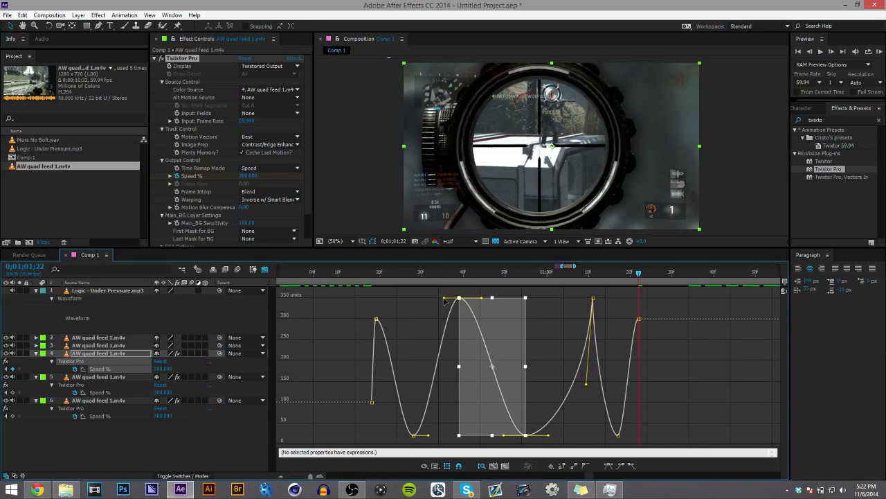
pyautogui.click(440, 324)
pyautogui.click(460, 298)
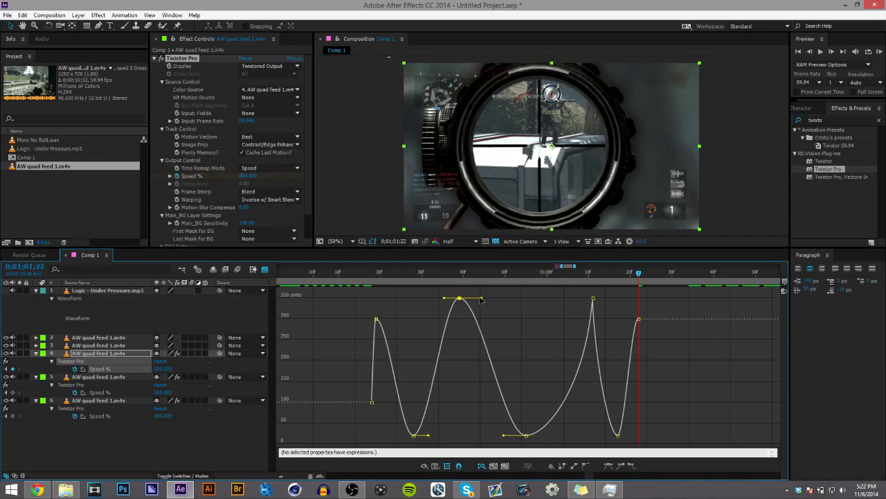
pyautogui.moveTo(482, 299); pyautogui.dragTo(462, 354)
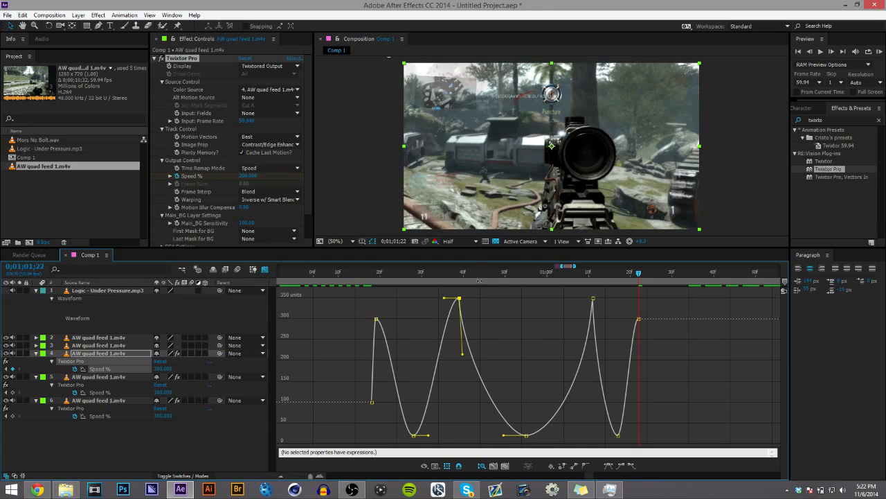
# Lengthen the outgoing handle of layer 4's Speed % keyframe at 0;01;00;19 and return to the layer bar view
pyautogui.click(392, 319)
pyautogui.click(408, 294)
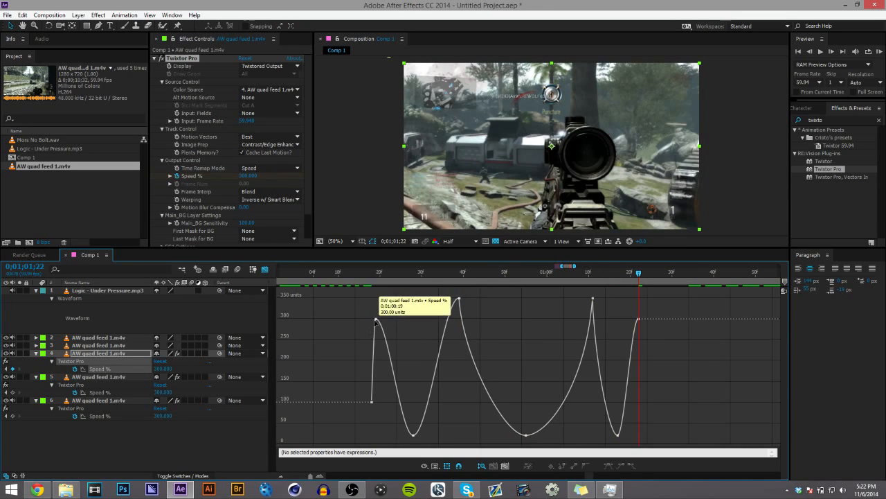
pyautogui.click(376, 318)
pyautogui.moveTo(390, 321); pyautogui.dragTo(411, 322)
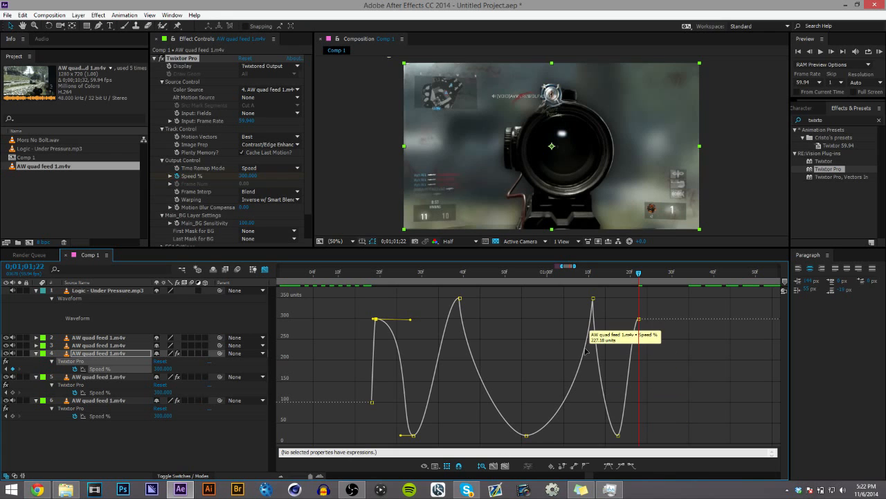
pyautogui.click(265, 270)
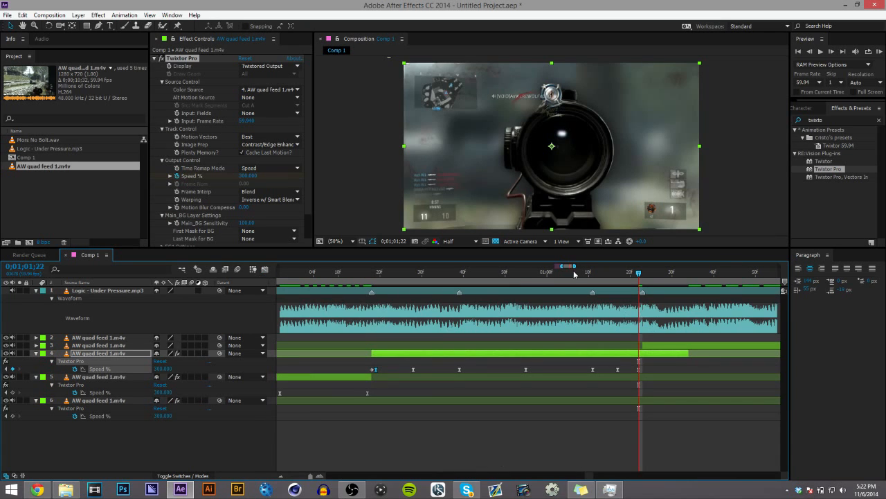
# Apply Twixtor Pro to layer 3 with Input: Frame Rate 59.94, Image Prep Contrast/Edge Enhance and Warping Inverse w/ Smart Blend
pyautogui.click(282, 476)
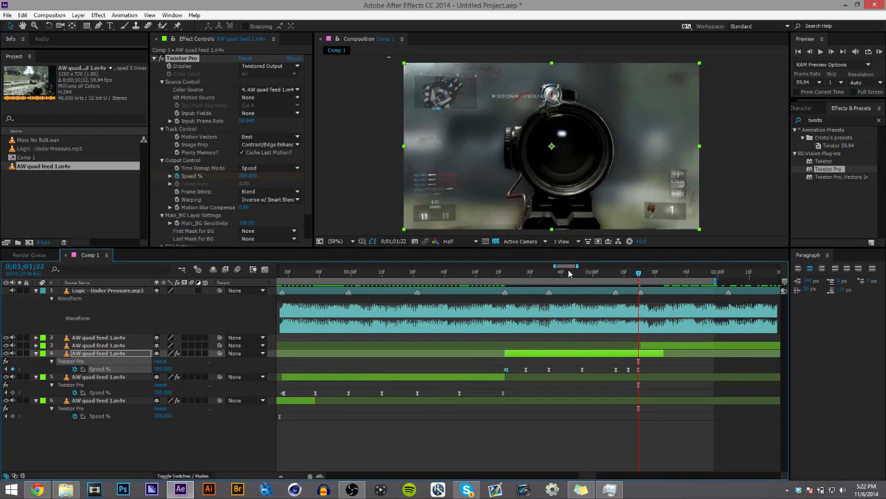
pyautogui.moveTo(563, 267); pyautogui.dragTo(568, 267)
pyautogui.click(543, 348)
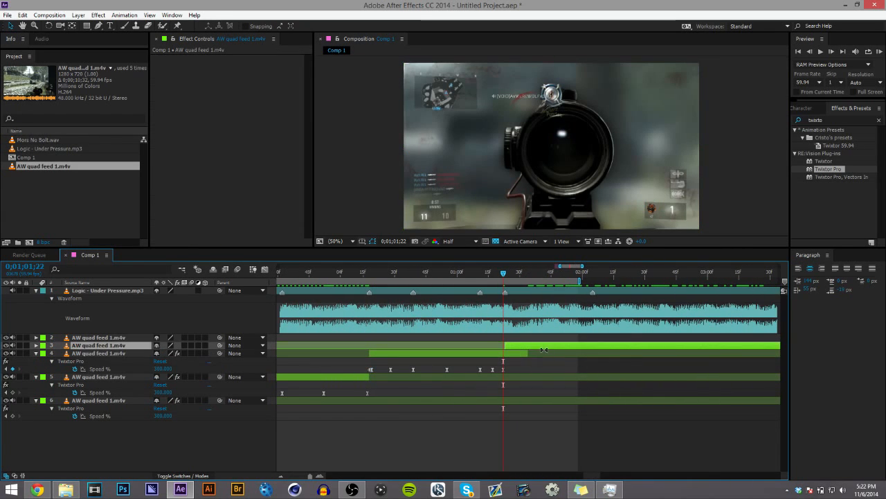
pyautogui.click(245, 122)
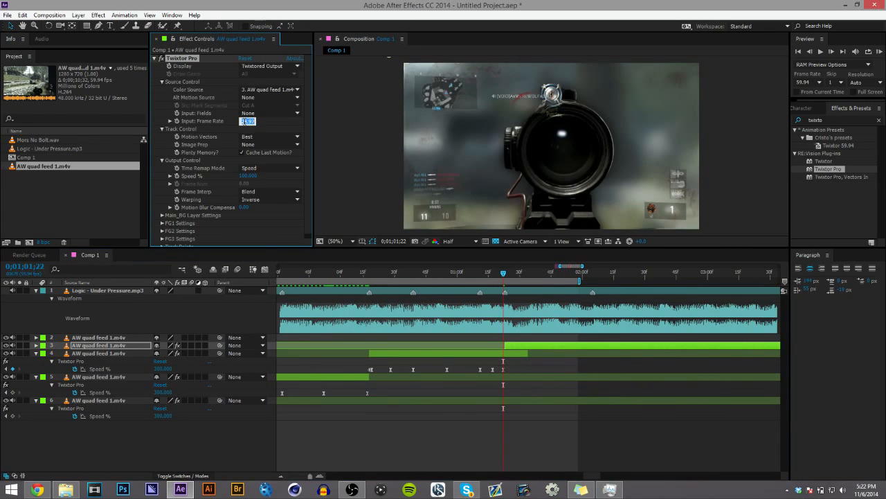
pyautogui.write('59.94')
pyautogui.press('Return')
pyautogui.click(253, 144)
pyautogui.click(256, 165)
pyautogui.click(256, 199)
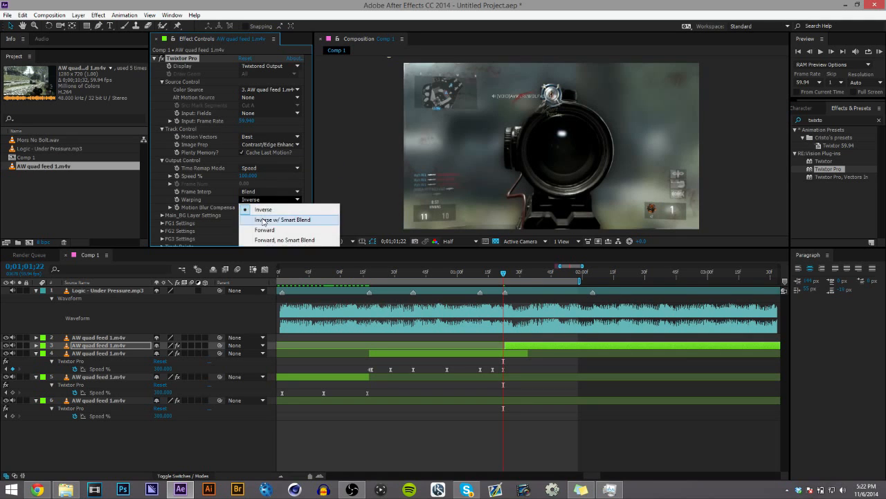
pyautogui.click(263, 218)
pyautogui.click(162, 215)
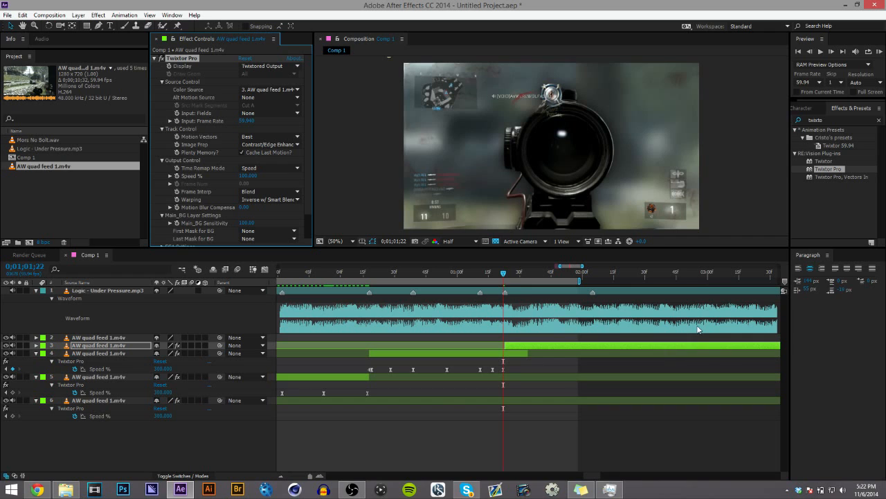
# Keyframe layer 3's Speed % at 100 on the marker at 0;01;01;23 and at 300 one frame further on
pyautogui.click(505, 274)
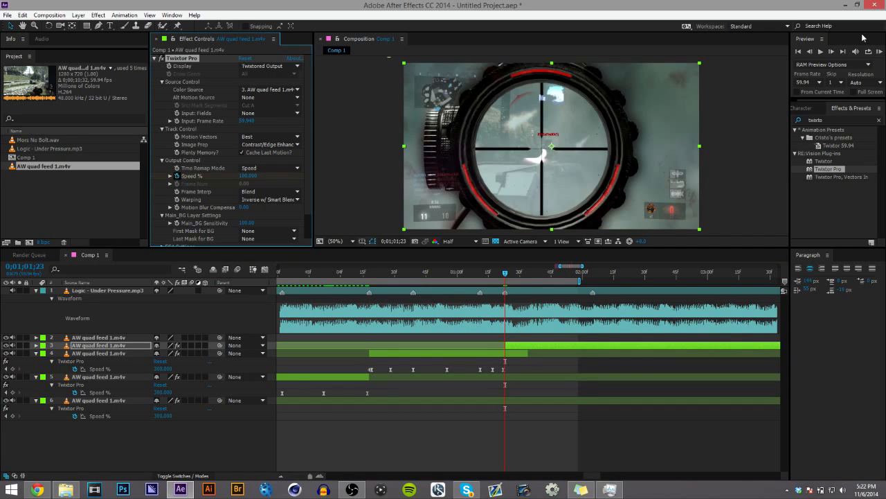
pyautogui.press('pagedown')
pyautogui.click(245, 176)
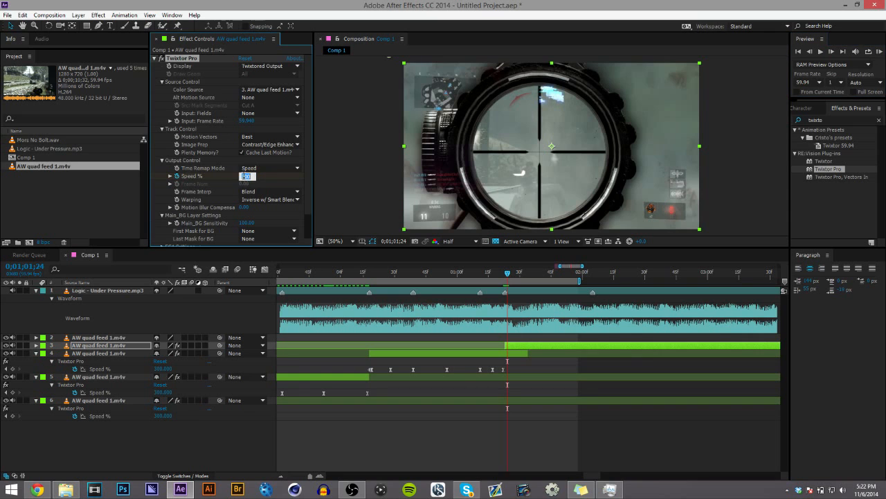
pyautogui.write('300')
pyautogui.press('Return')
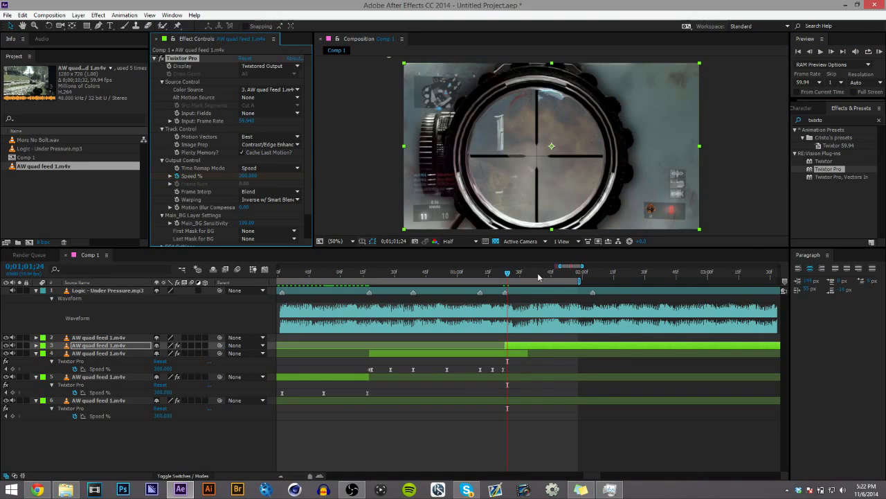
# Set layer 3's Speed % to 20 at 0;01;01;46
pyautogui.moveTo(552, 274)
pyautogui.mouseDown()
pyautogui.moveTo(560, 274)
pyautogui.moveTo(541, 278)
pyautogui.moveTo(553, 278)
pyautogui.mouseUp()
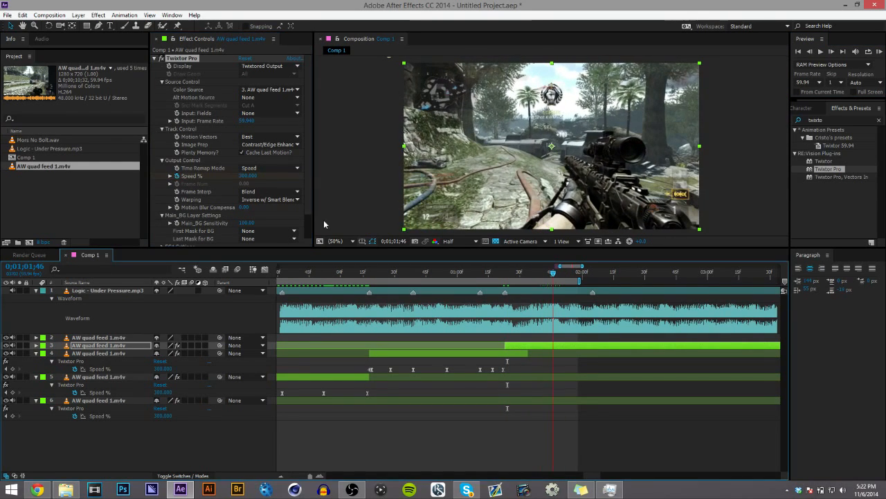
pyautogui.click(246, 177)
pyautogui.write('20')
pyautogui.press('Return')
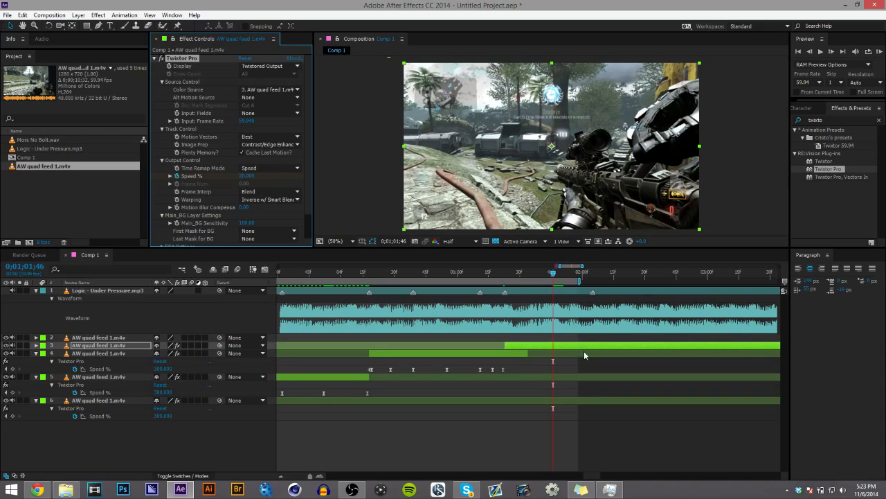
# Apply Easy Ease to layer 3's Speed % keyframes and show their curve in the graph editor
pyautogui.press('u')
pyautogui.moveTo(569, 356); pyautogui.dragTo(511, 371)
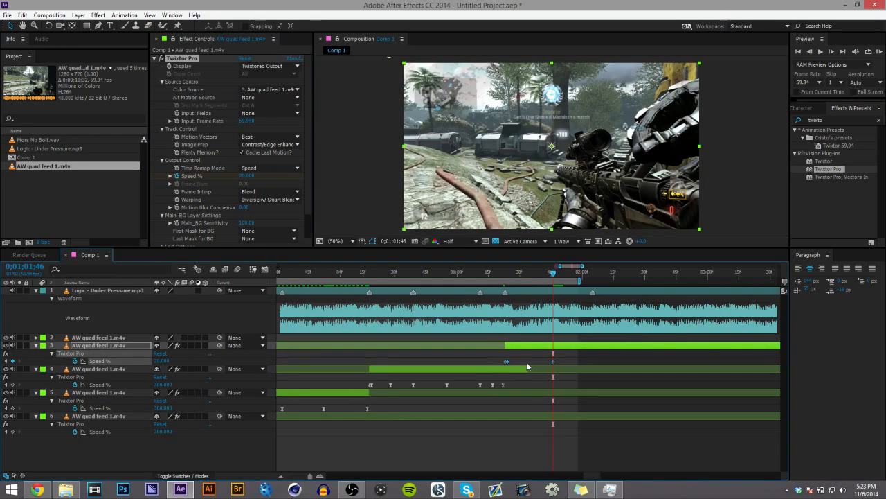
pyautogui.click(264, 270)
pyautogui.click(584, 349)
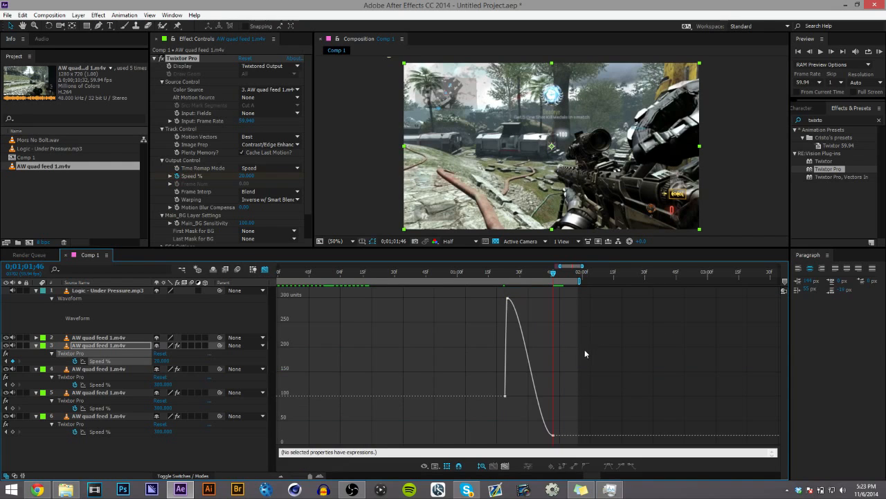
# Lengthen the outgoing handle of layer 3's 300 Speed % keyframe and return to the layer bar view
pyautogui.click(518, 300)
pyautogui.moveTo(522, 300); pyautogui.dragTo(529, 299)
pyautogui.click(265, 269)
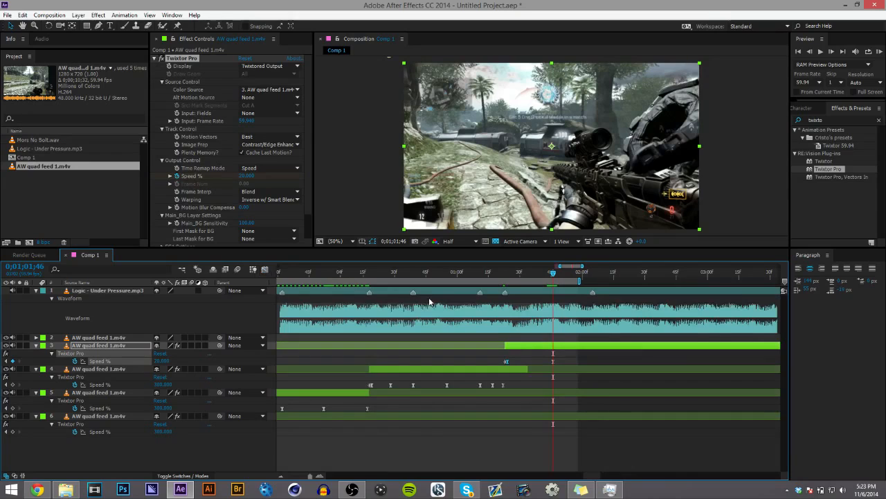
# Play a RAM preview of the retimed shots against the music
pyautogui.moveTo(560, 266); pyautogui.dragTo(555, 266)
pyautogui.click(880, 52)
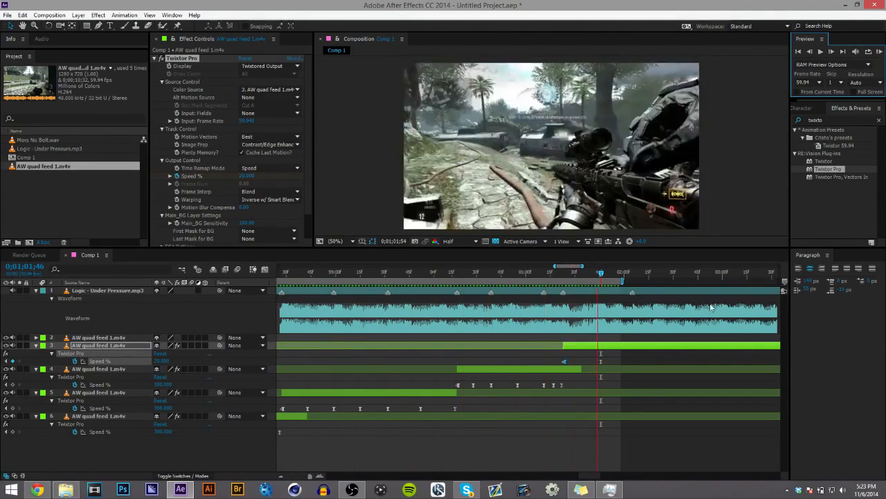
pyautogui.press('space')
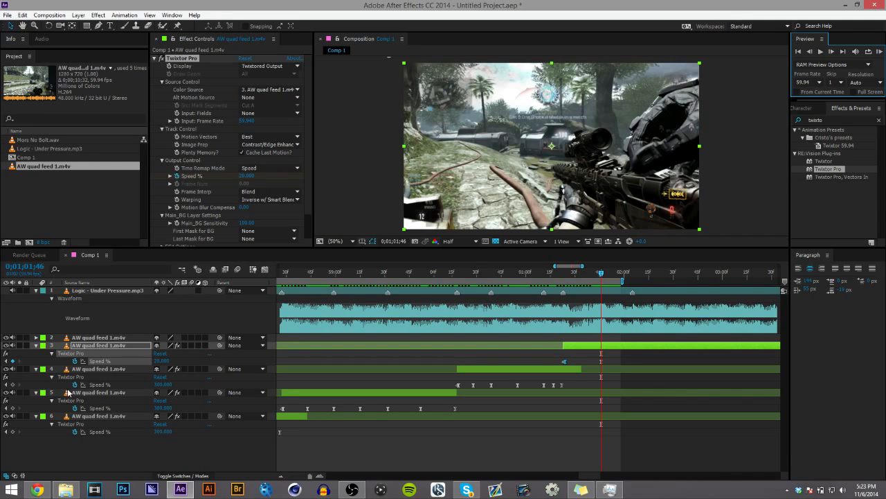
# Mute the audio of all AW quad feed 1.m4v layers and add Mors No Bolt.wav as the lowest layer
pyautogui.moveTo(12, 337); pyautogui.dragTo(12, 345)
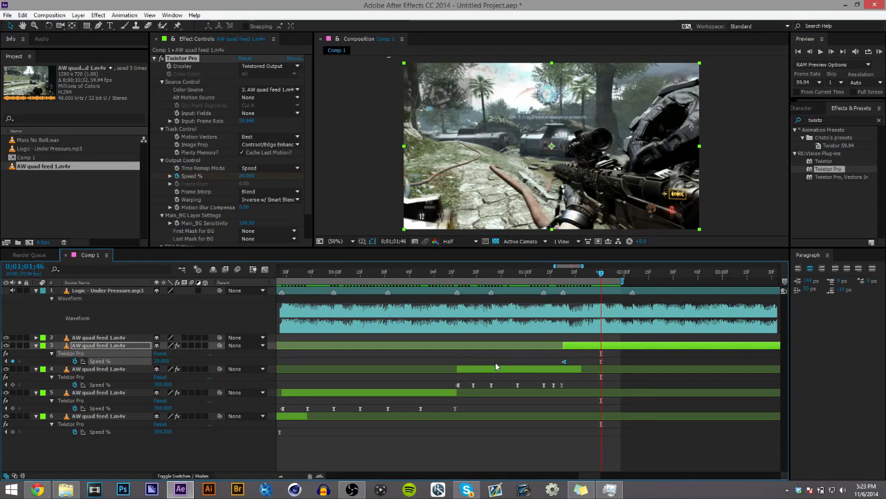
pyautogui.click(76, 140)
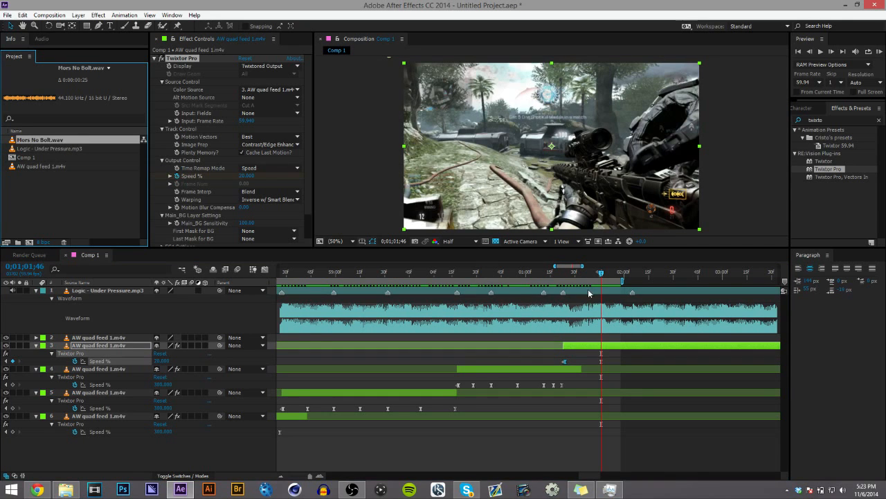
pyautogui.moveTo(563, 267); pyautogui.dragTo(557, 266)
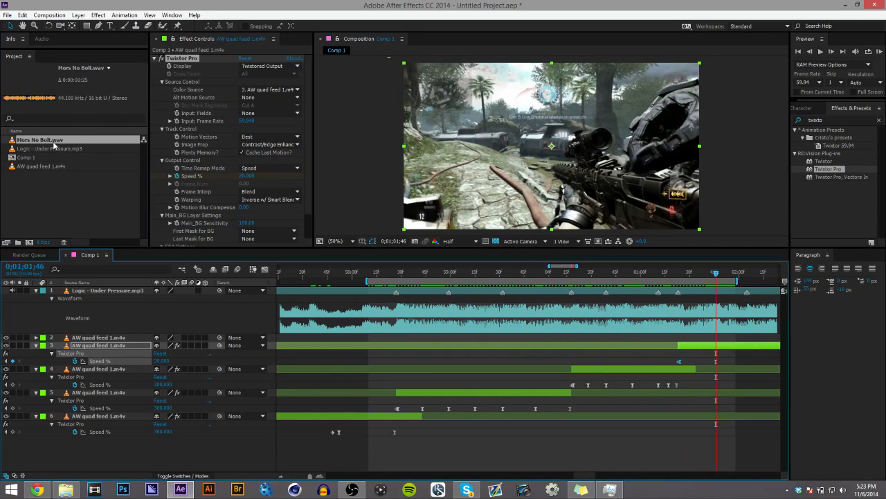
pyautogui.moveTo(54, 144); pyautogui.dragTo(386, 436)
# Align the start of the Mors No Bolt.wav layer with the first shot's marker at 0;00;58;27
pyautogui.click(395, 276)
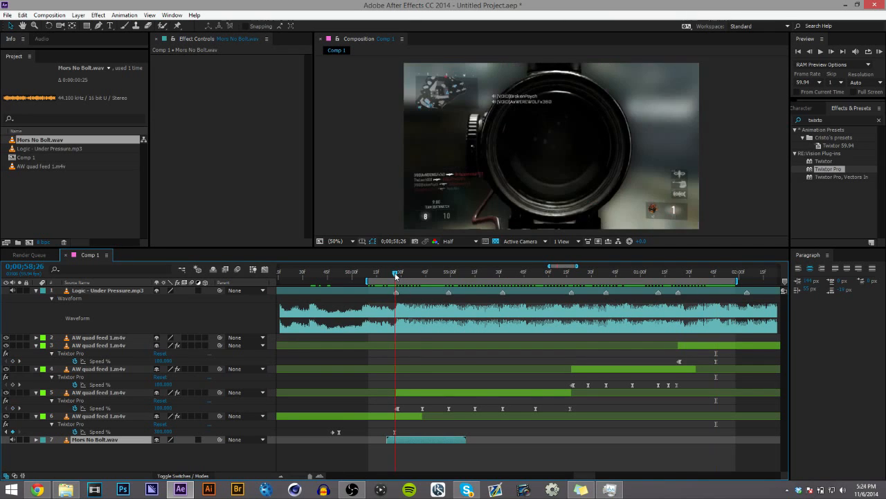
pyautogui.moveTo(396, 276); pyautogui.dragTo(397, 276)
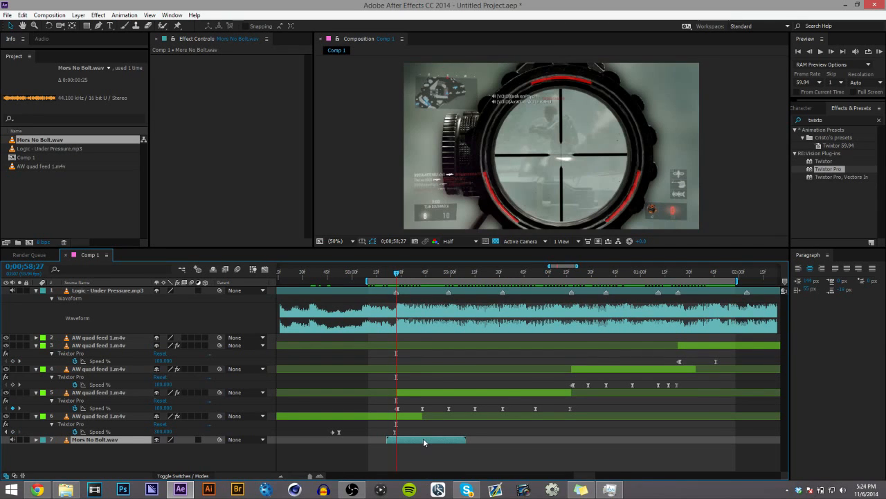
pyautogui.press('[')
pyautogui.hotkey('ctrl', 'd')
pyautogui.click(428, 446)
pyautogui.press('Delete')
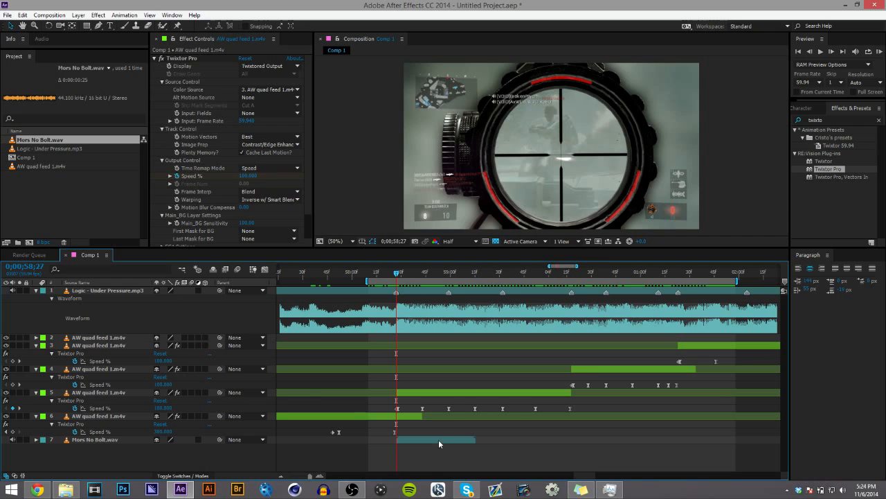
# Try ending the Mors No Bolt.wav layer at 0;00;58;27 and move its start back to that time
pyautogui.moveTo(438, 439); pyautogui.dragTo(448, 439)
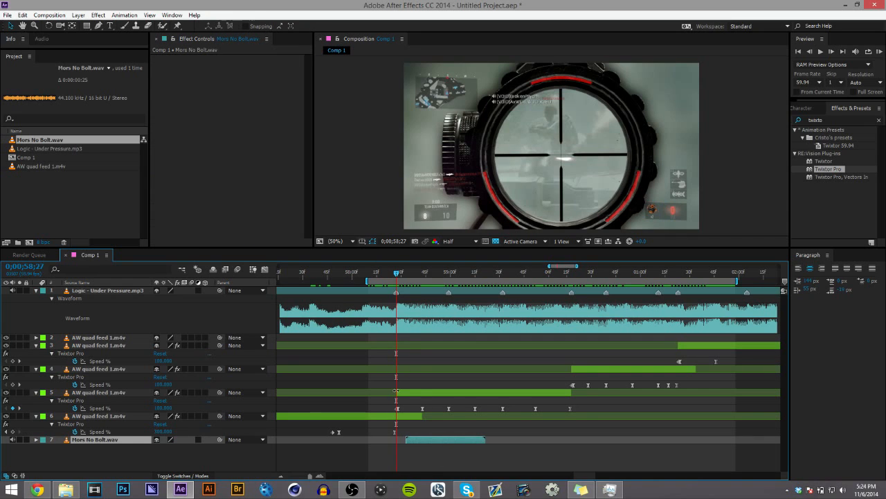
pyautogui.click(400, 393)
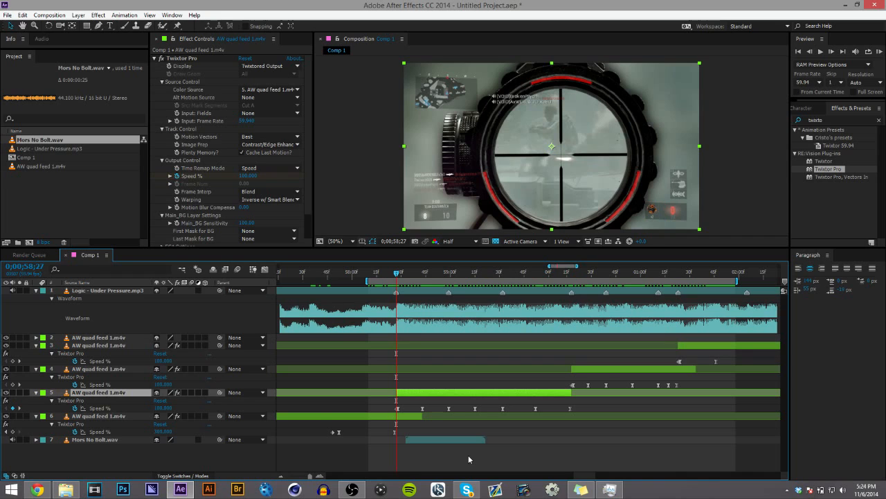
pyautogui.moveTo(448, 441); pyautogui.dragTo(447, 439)
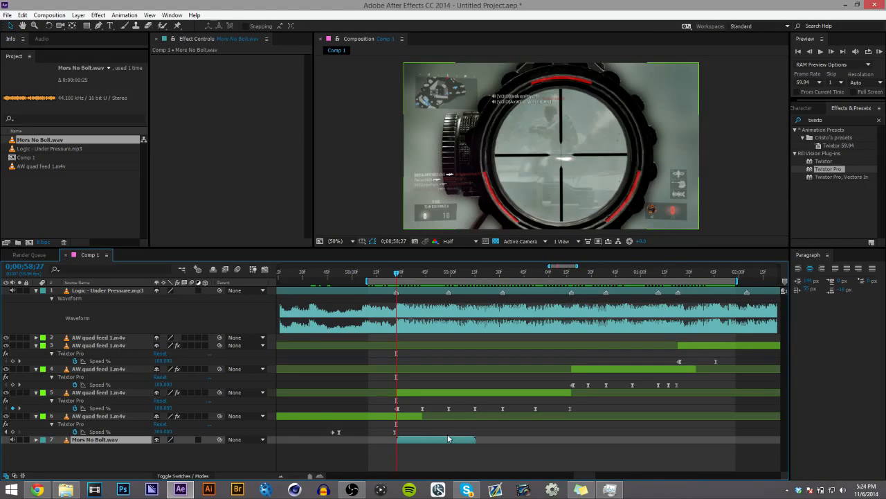
pyautogui.press(']')
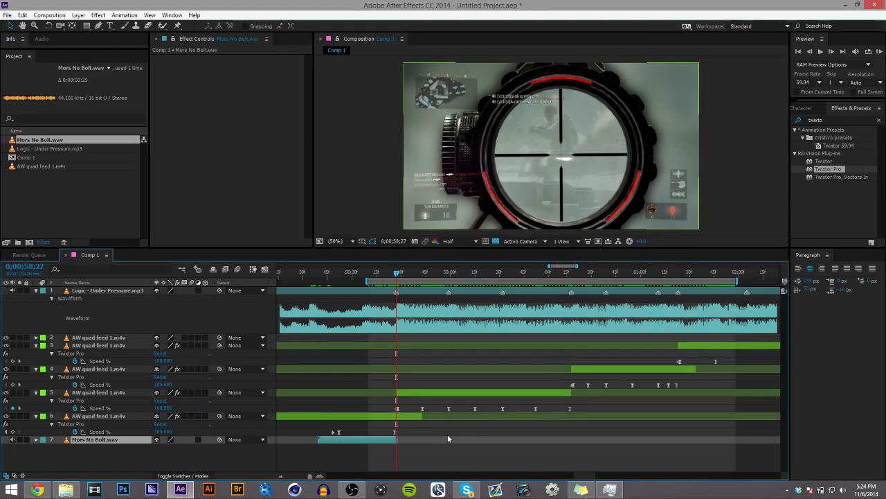
pyautogui.press('[')
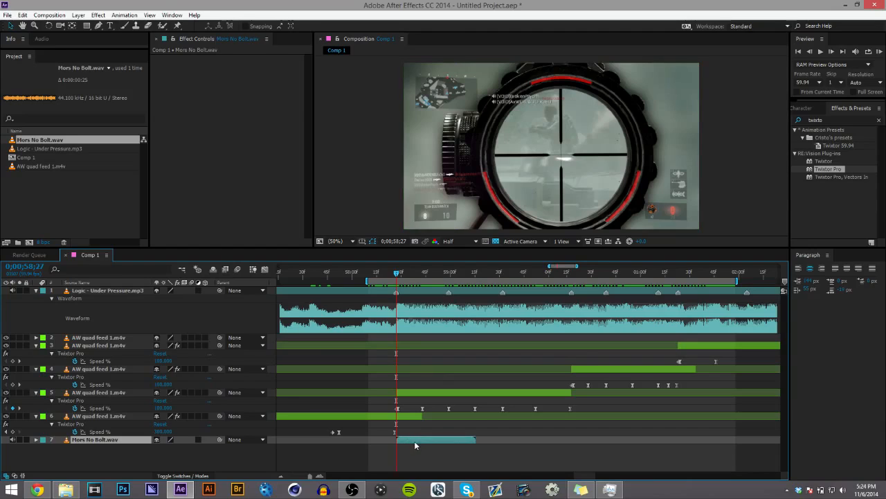
# Set the Audio Levels of the Mors No Bolt.wav layer to -7 dB
pyautogui.press('l')
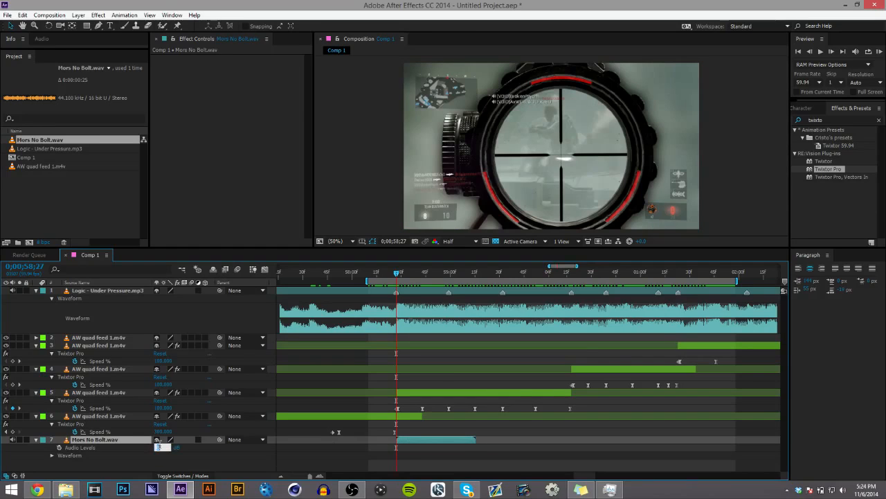
pyautogui.write('7')
pyautogui.press('Return')
# Duplicate the Mors No Bolt.wav layer and start the copy on the second shot's marker at 0;01;00;18
pyautogui.click(572, 275)
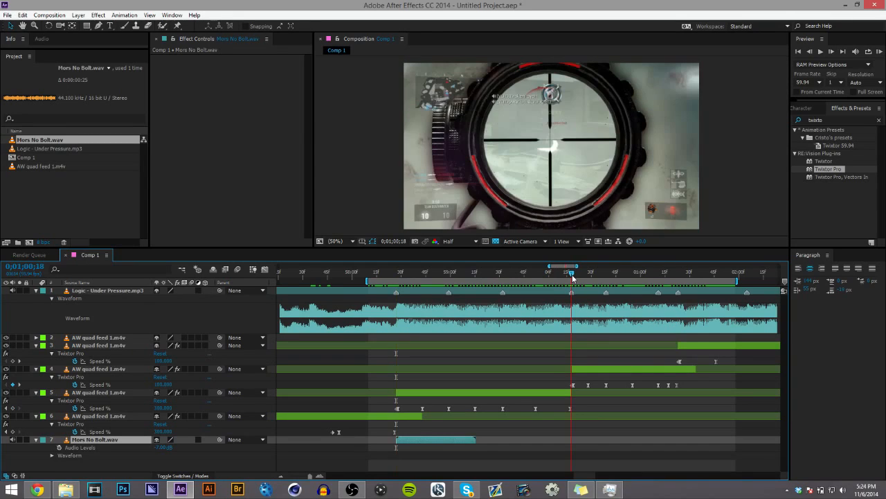
pyautogui.hotkey('ctrl', 'd')
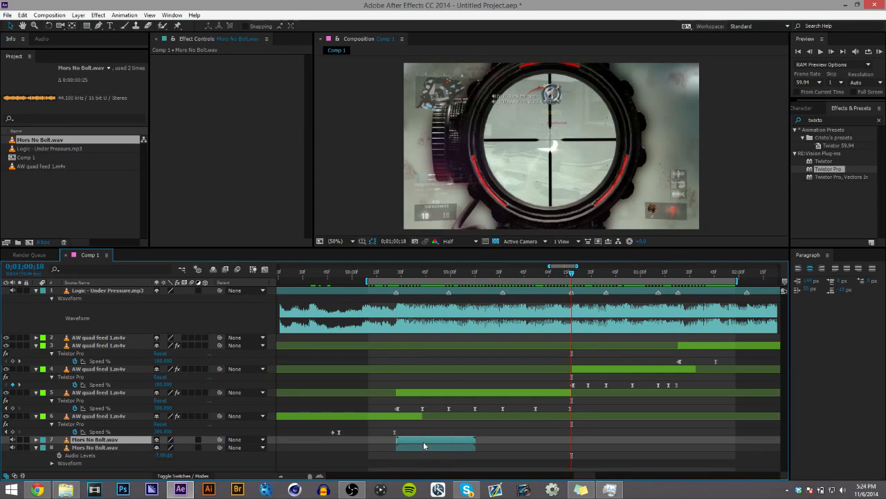
pyautogui.press('[')
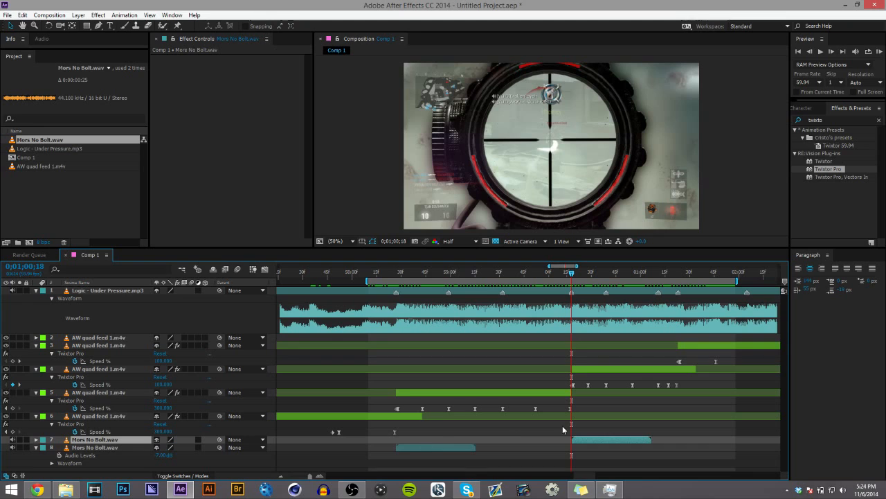
# Duplicate the gunshot sound once more and start this copy on the third shot's marker at 0;01;01;23
pyautogui.hotkey('ctrl', 'd')
pyautogui.click(678, 274)
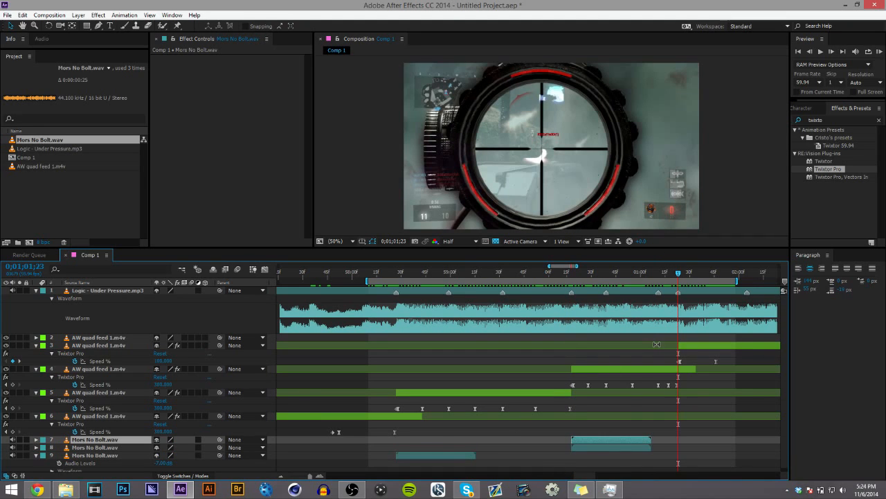
pyautogui.press('[')
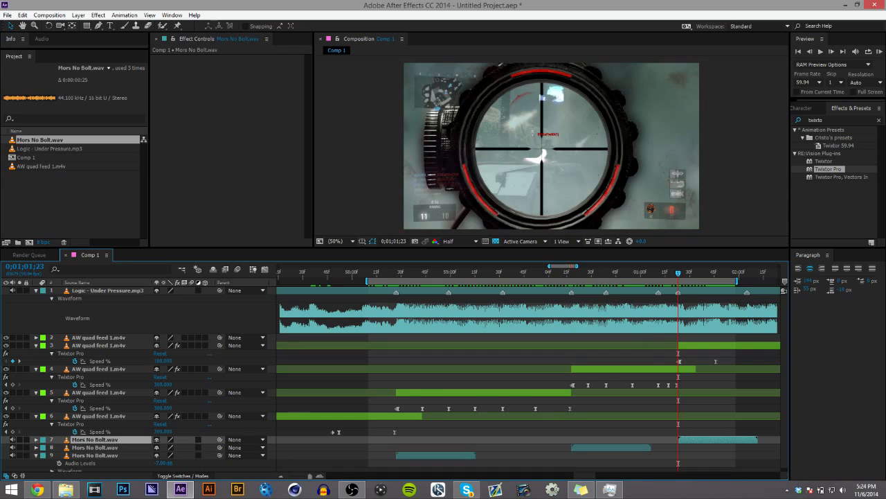